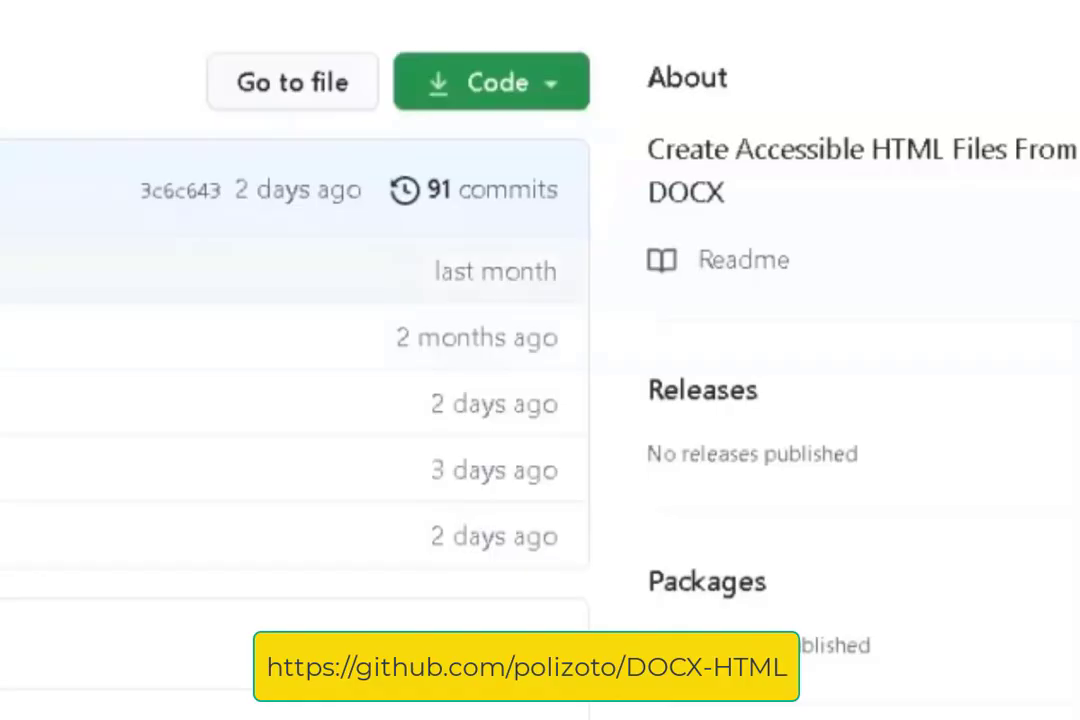
Review the requirements, optional tools and setup instructions in the DOCX-HTML repository's readme.
scroll(445, 261, "down", 1)
scroll(445, 261, "down", 7)
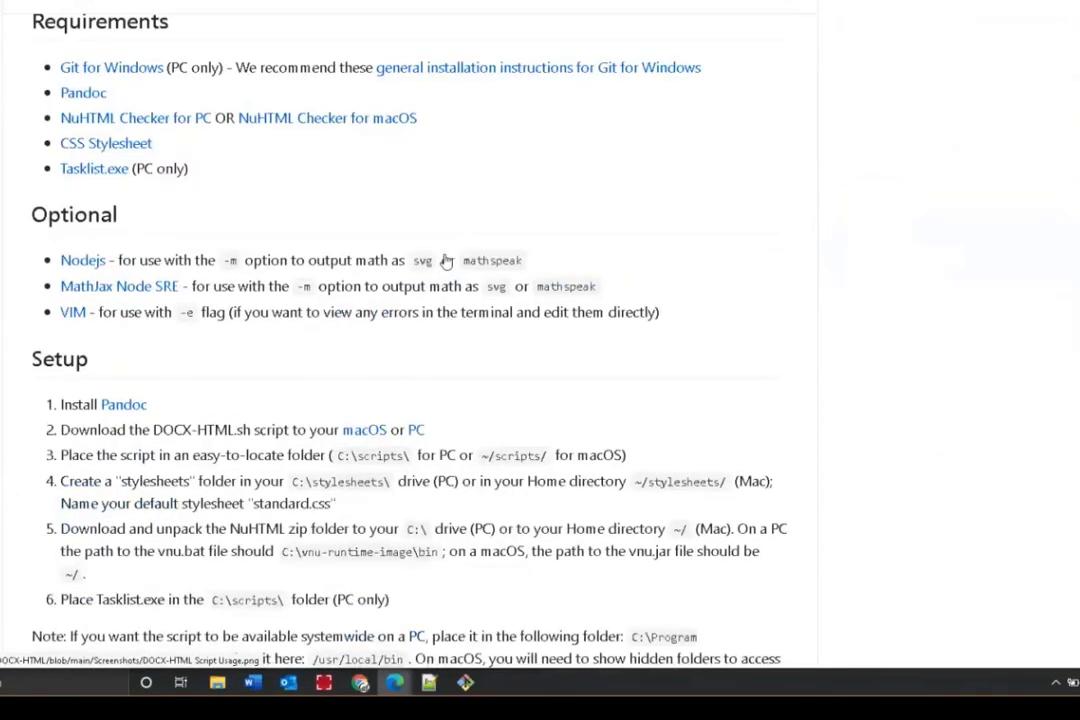
scroll(446, 258, "up", 4)
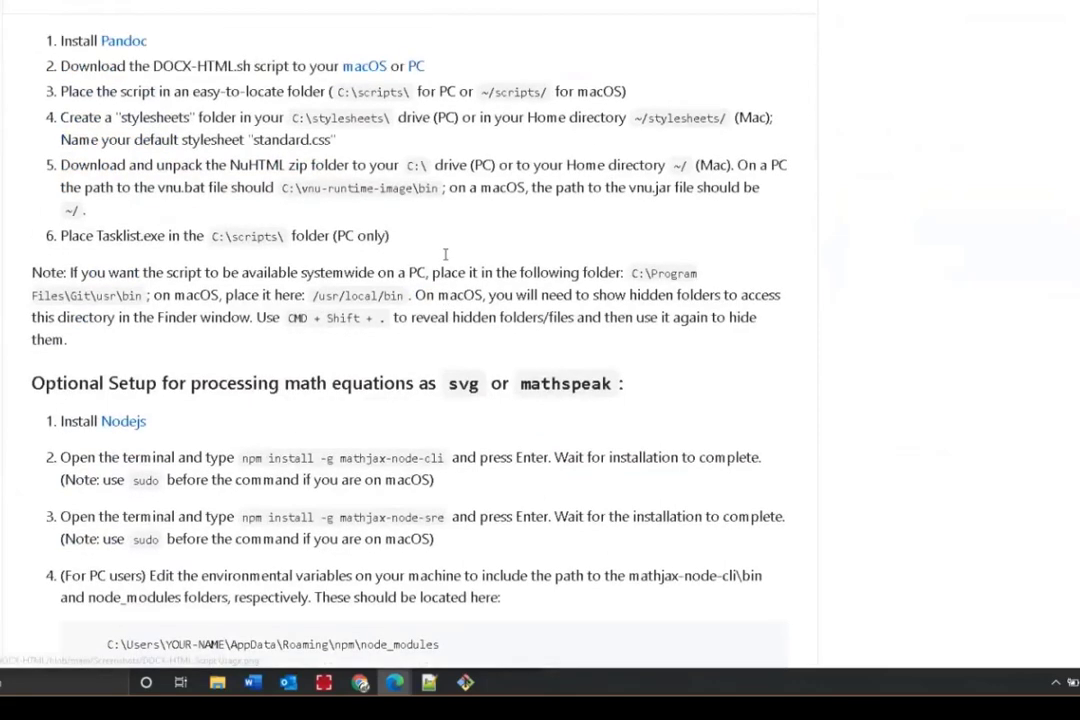
scroll(446, 258, "up", 7)
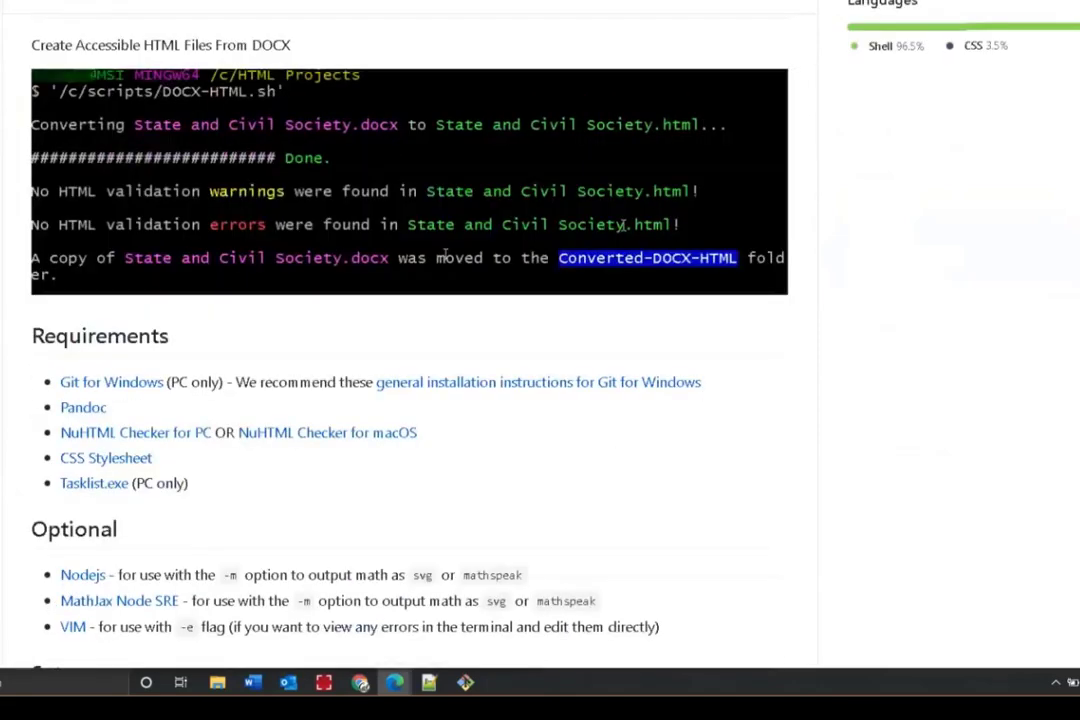
scroll(446, 261, "up", 1)
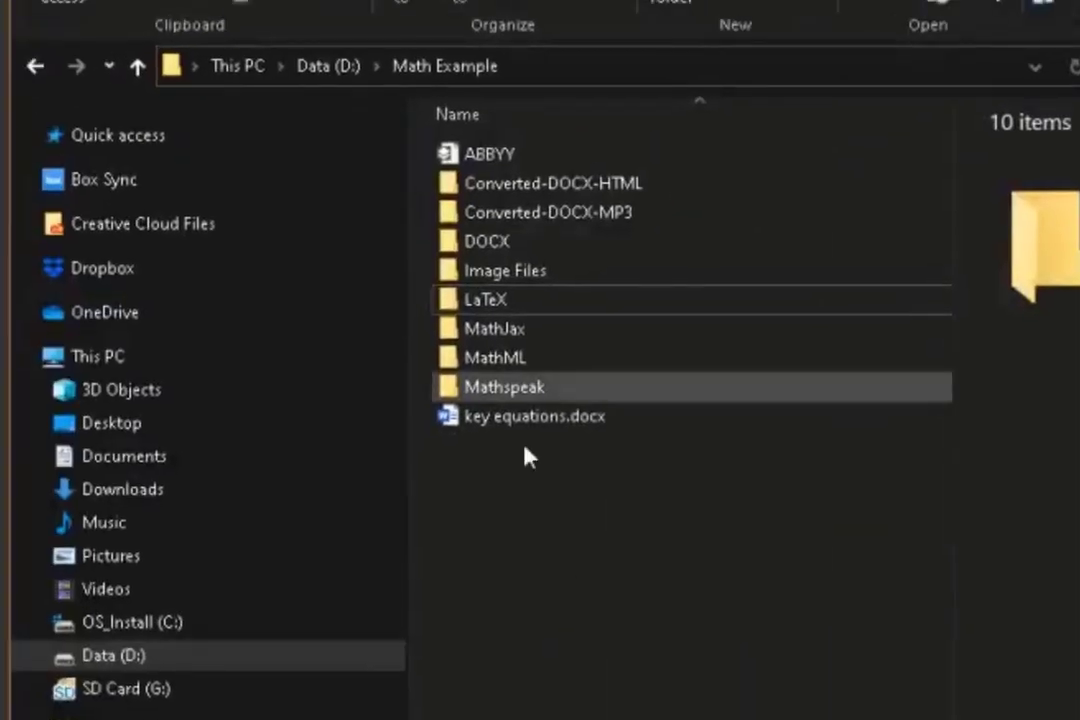
Open key equations.docx from the Math Example folder in Word and look through its equations.
left_click(545, 420)
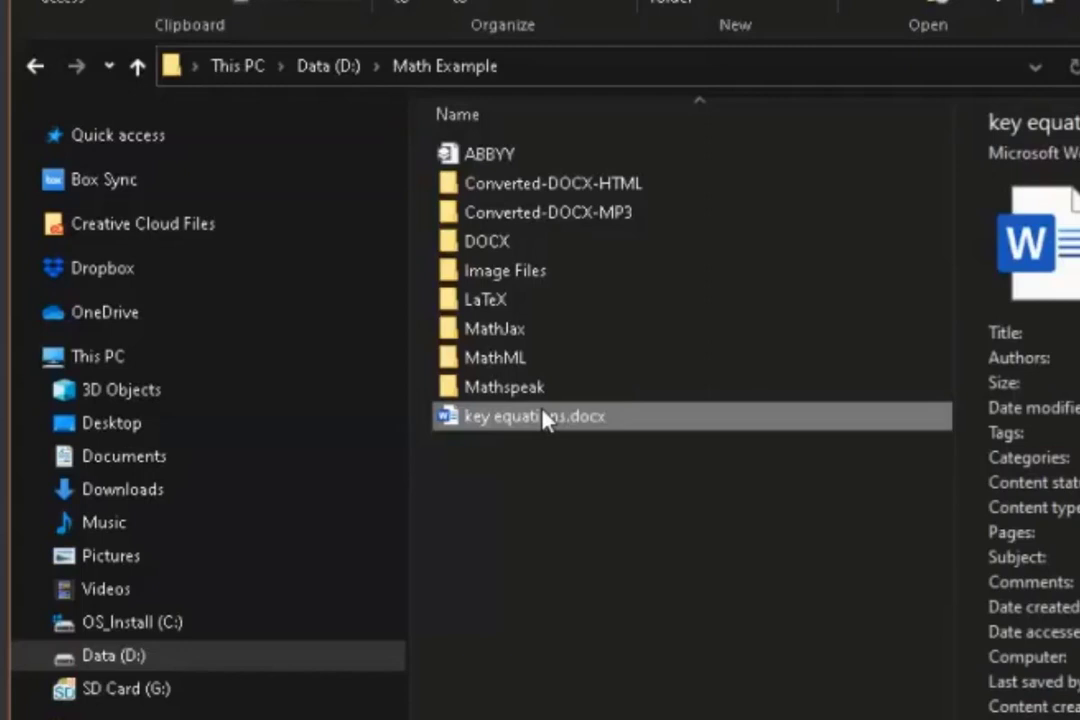
double_click(545, 420)
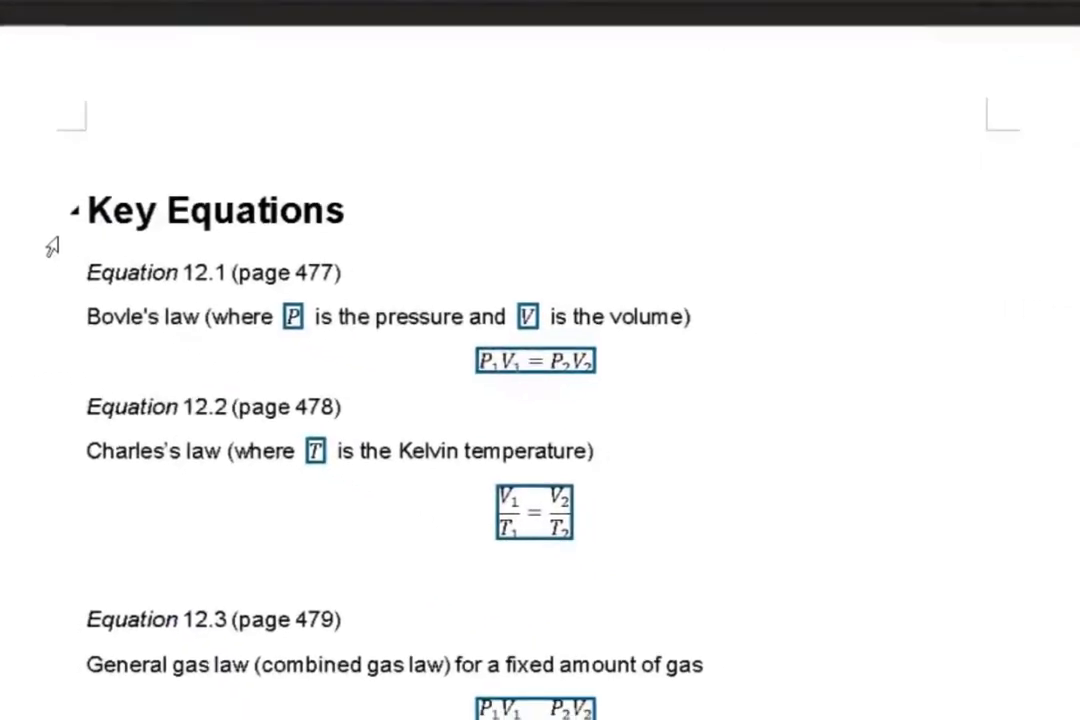
scroll(692, 492, "down", 3)
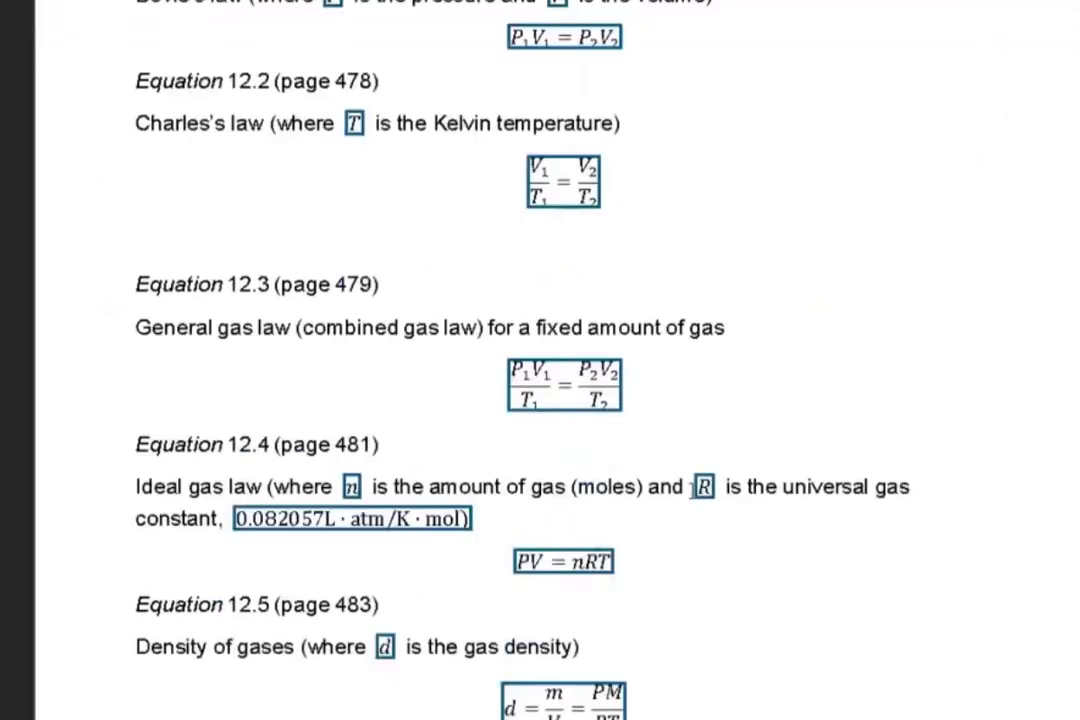
scroll(771, 176, "down", 1)
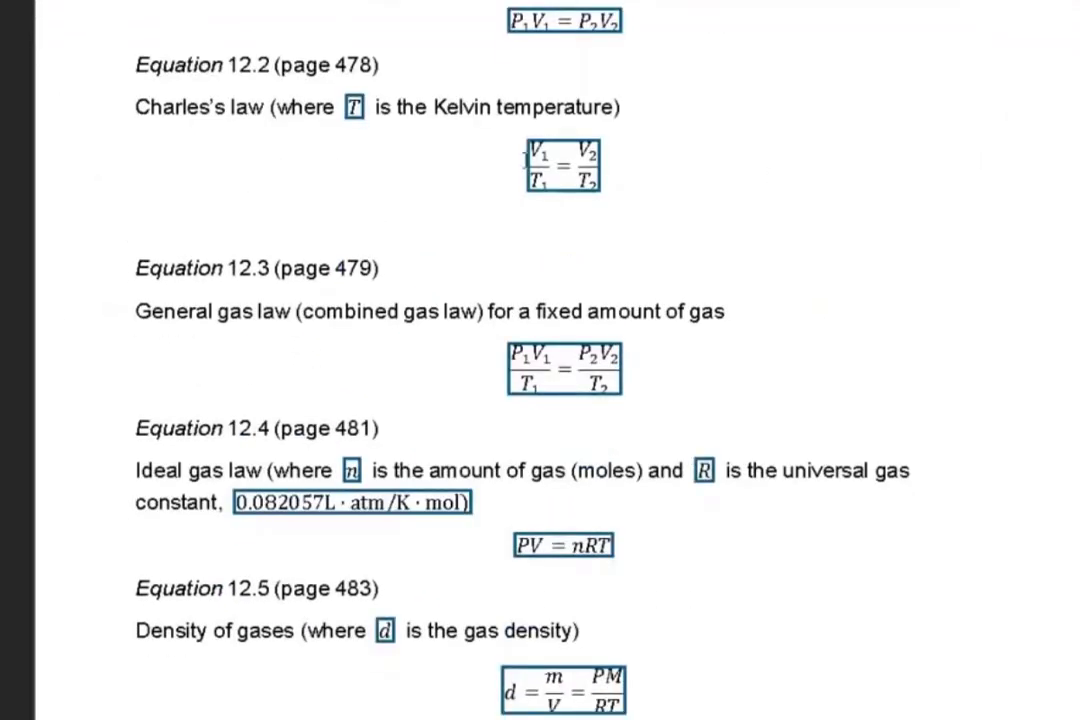
left_click(560, 165)
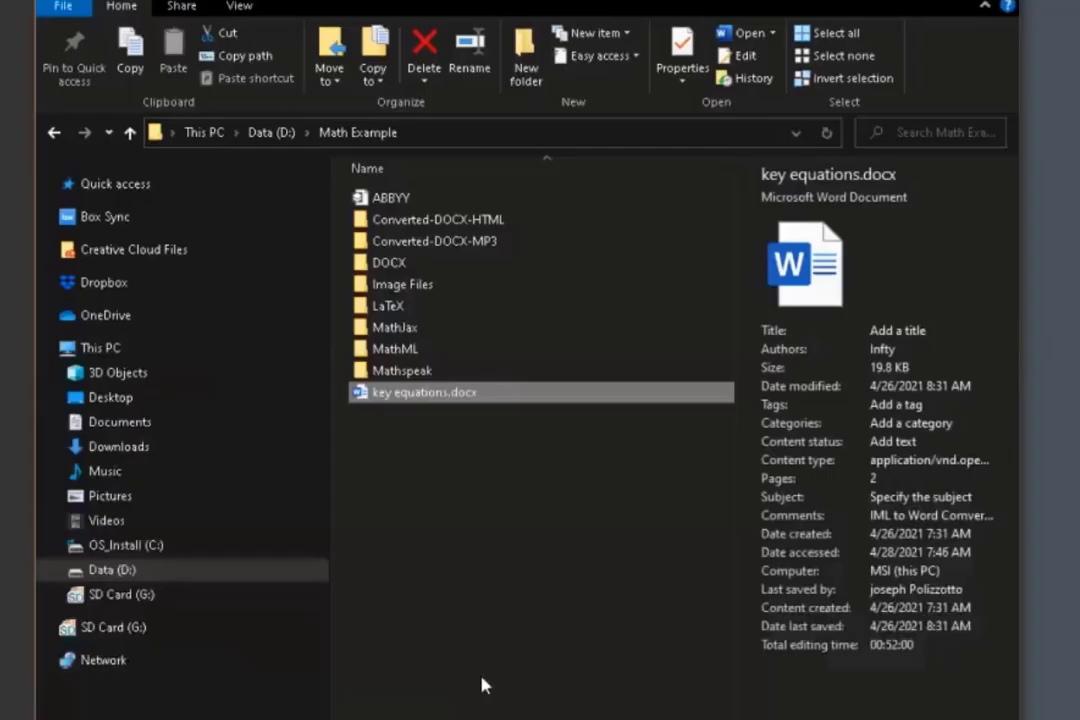
Open Git Bash in the Math Example folder and place its window beside File Explorer.
right_click(568, 598)
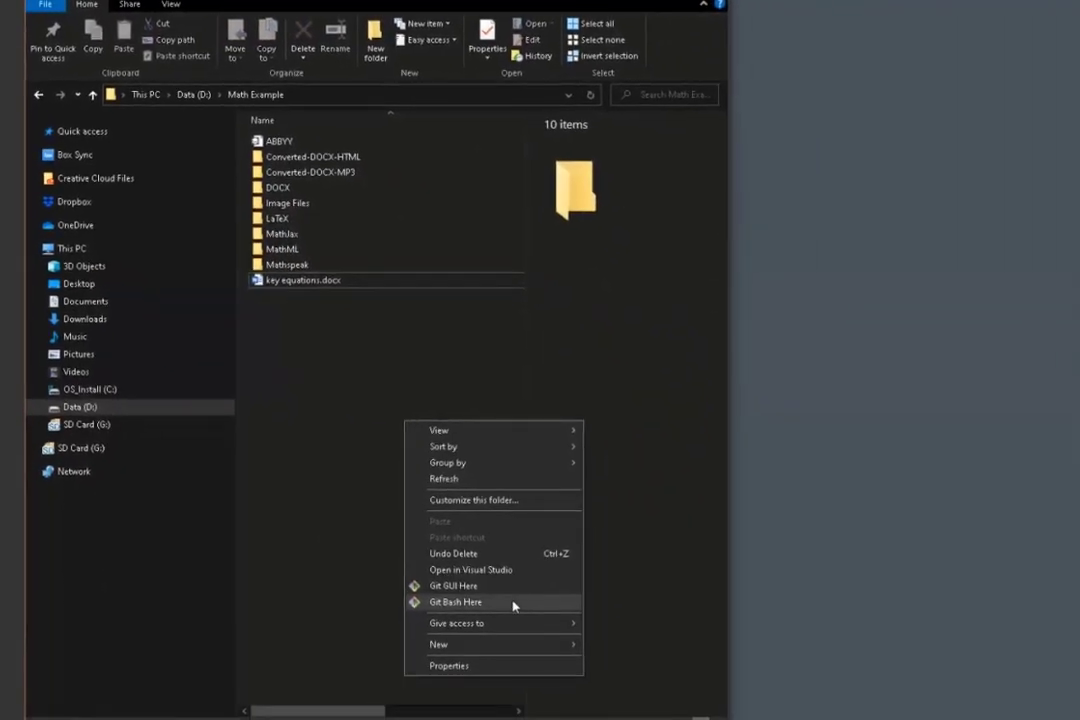
left_click(513, 604)
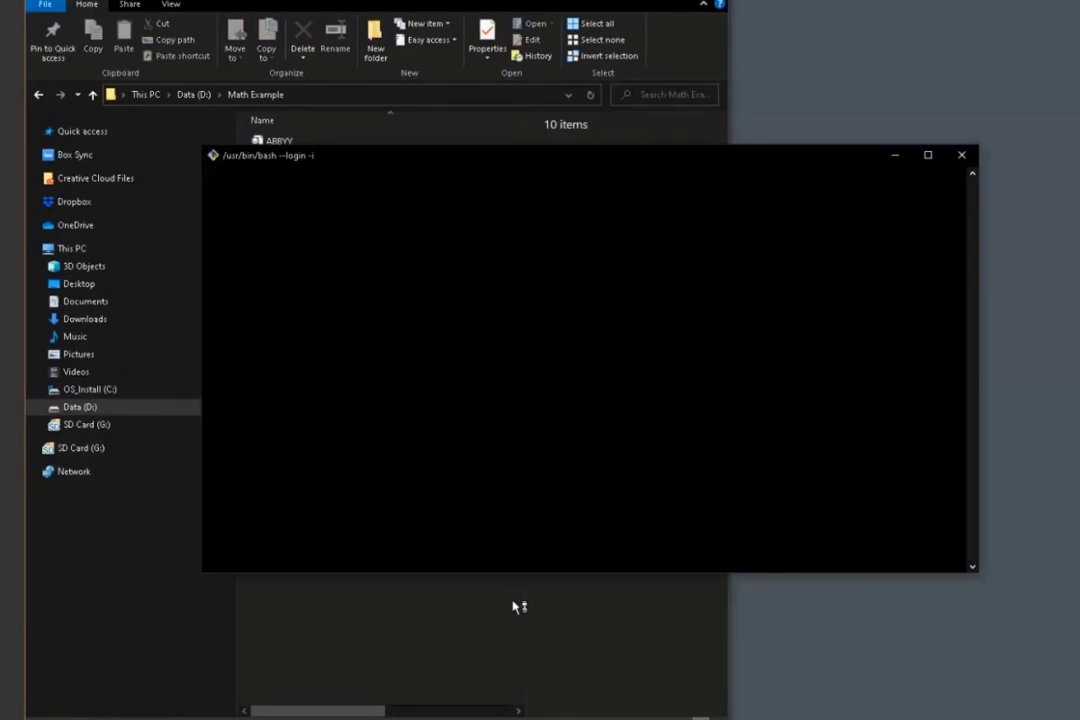
key("super+Right")
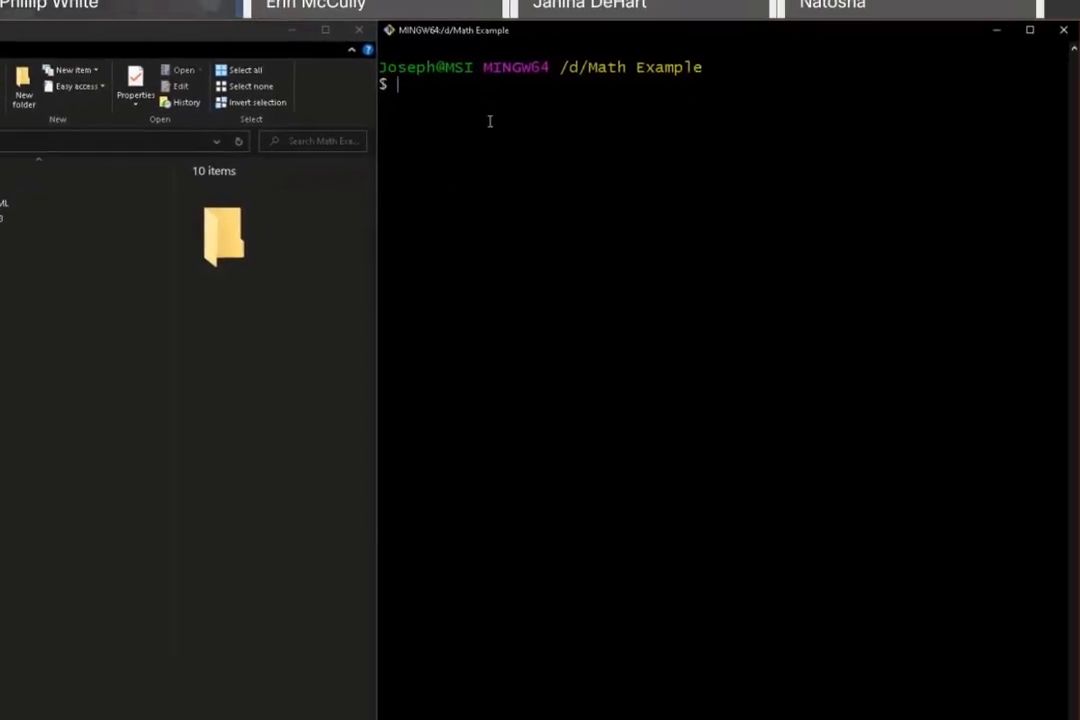
Run DOCX-HTML.sh without any options to convert key equations.docx to HTML.
key("Up")
key("BackSpace")
key("BackSpace")
key("BackSpace")
key("BackSpace")
key("BackSpace")
key("BackSpace")
key("BackSpace")
key("BackSpace")
key("BackSpace")
key("BackSpace")
key("BackSpace")
key("BackSpace")
key("BackSpace")
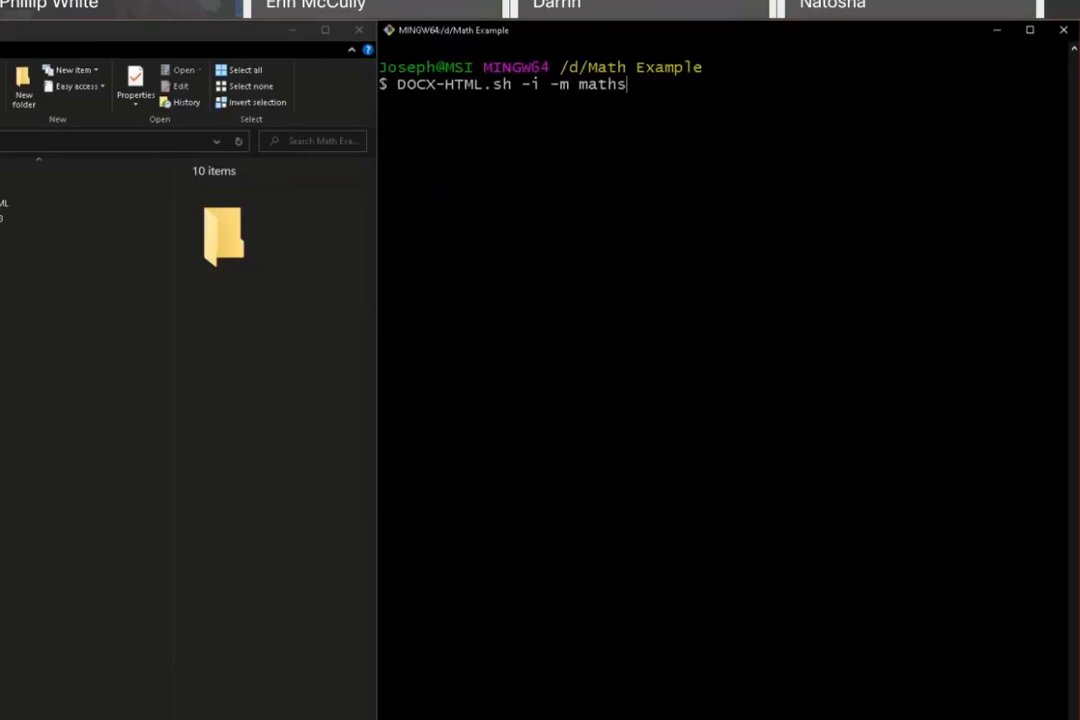
key("BackSpace")
key("BackSpace")
key("BackSpace")
key("Return")
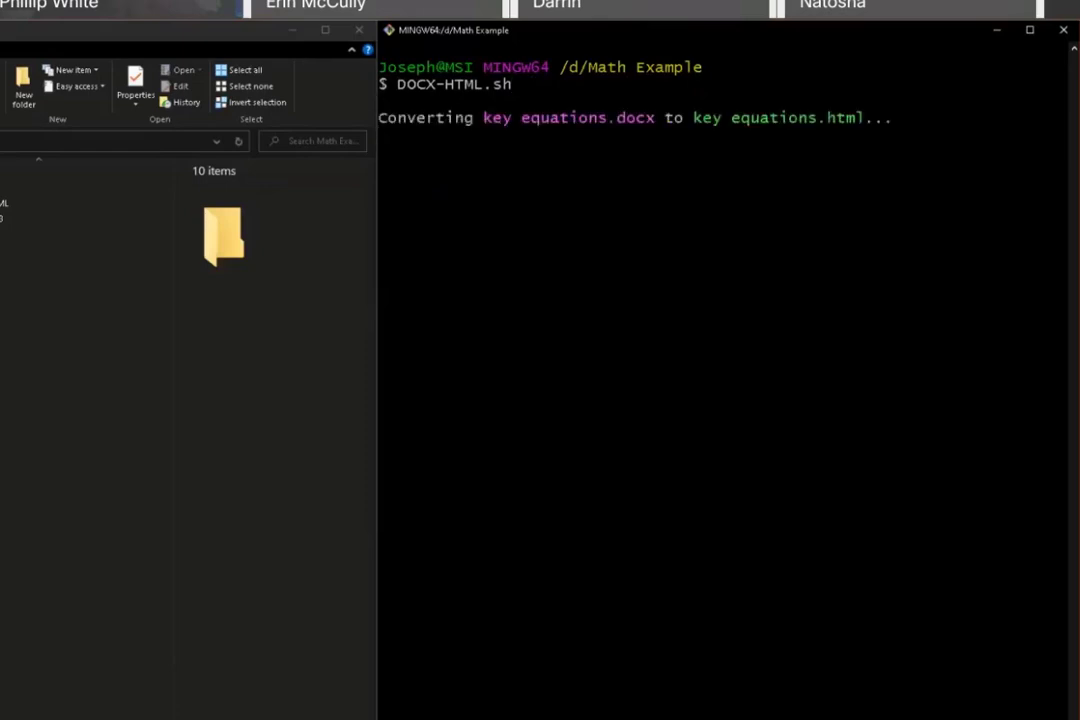
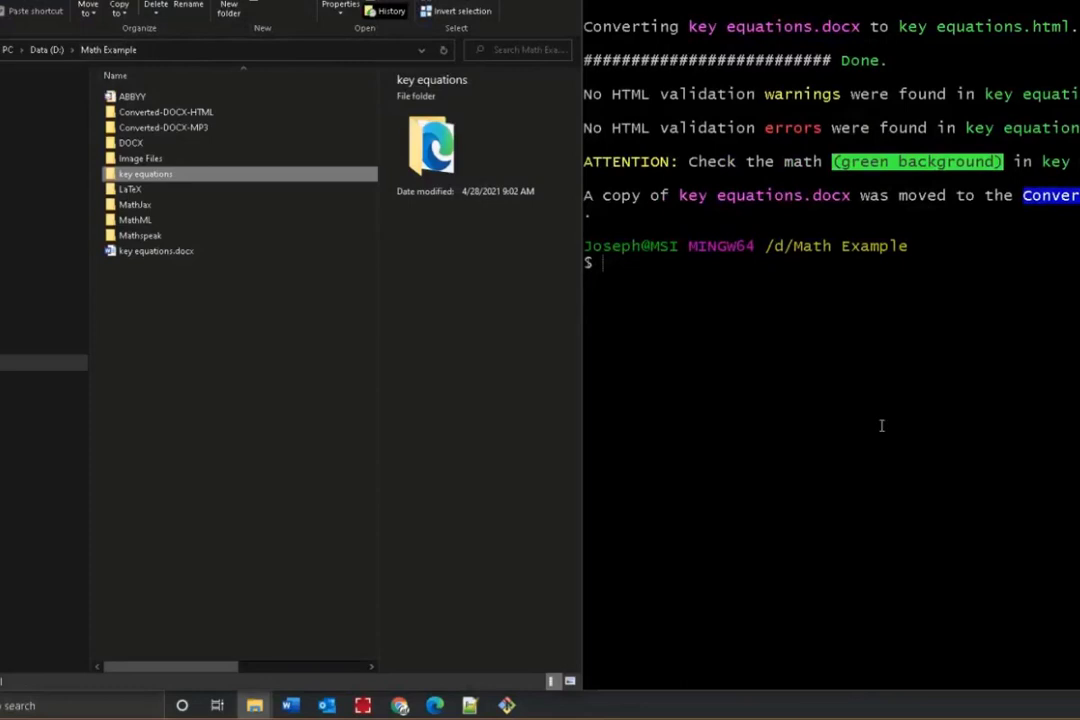
Convert key equations.docx again by running DOCX-HTML.sh -i -m svg in Git Bash.
left_click(880, 316)
type("DOCX-HTML.sh")
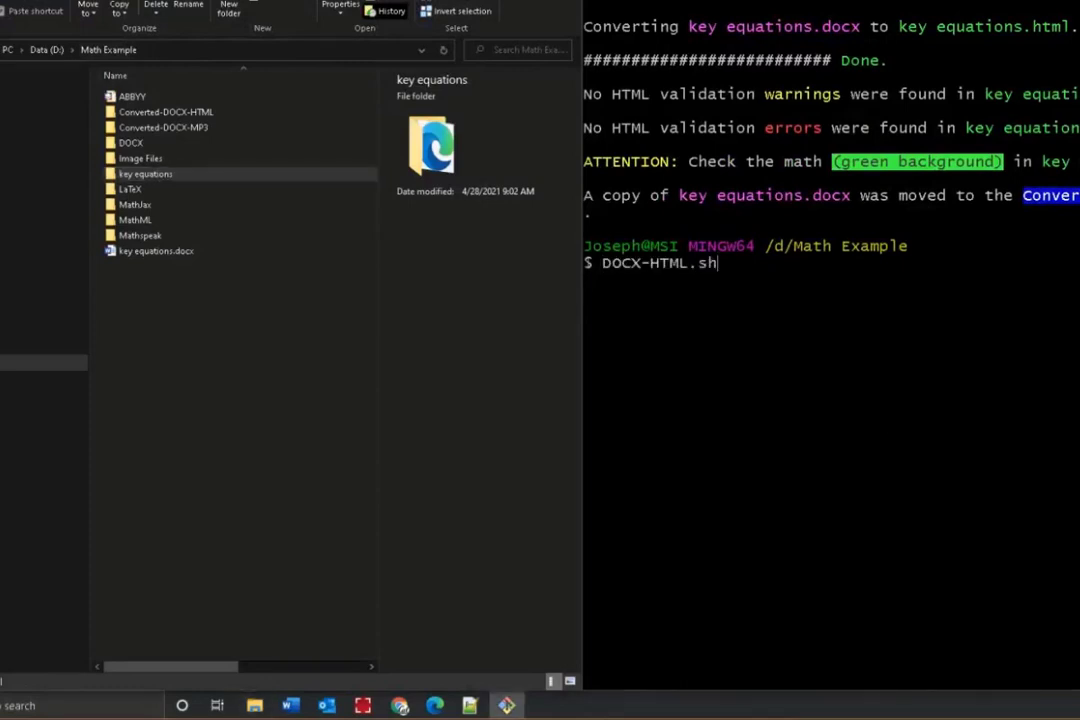
type(" -i -m svg")
key("Return")
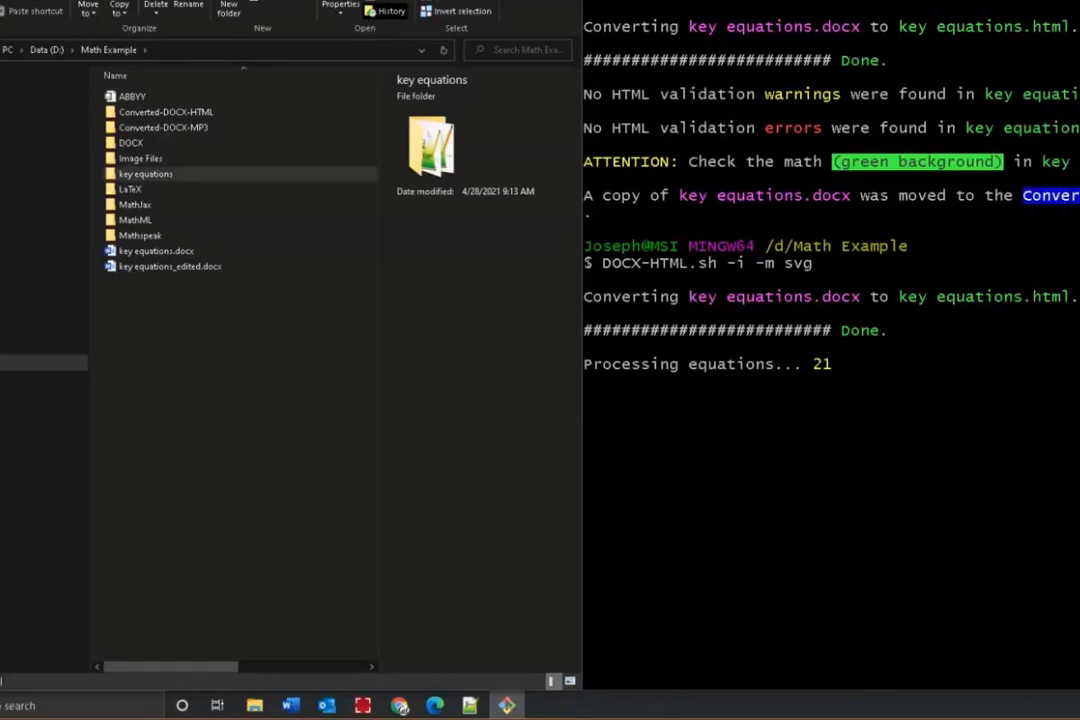
Switch to Edge's key equations review page, check the equations' alternative text, and enlarge the text box under equation 9.
mouse_move(435, 705)
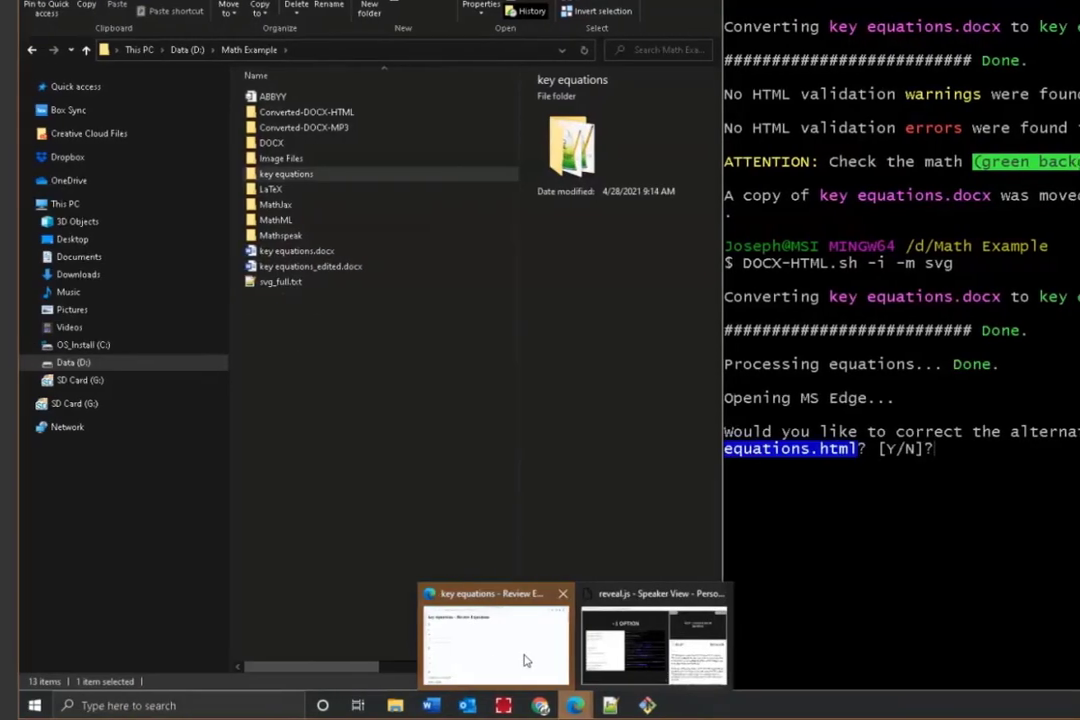
left_click(526, 660)
scroll(581, 266, "down", 3)
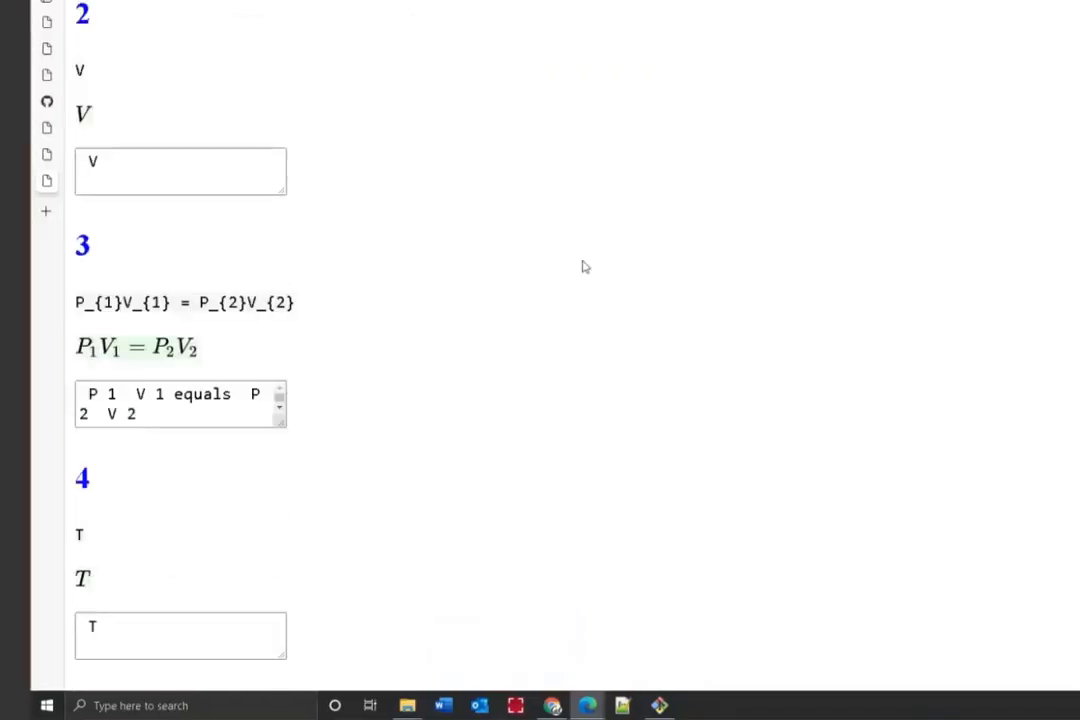
scroll(585, 267, "down", 6)
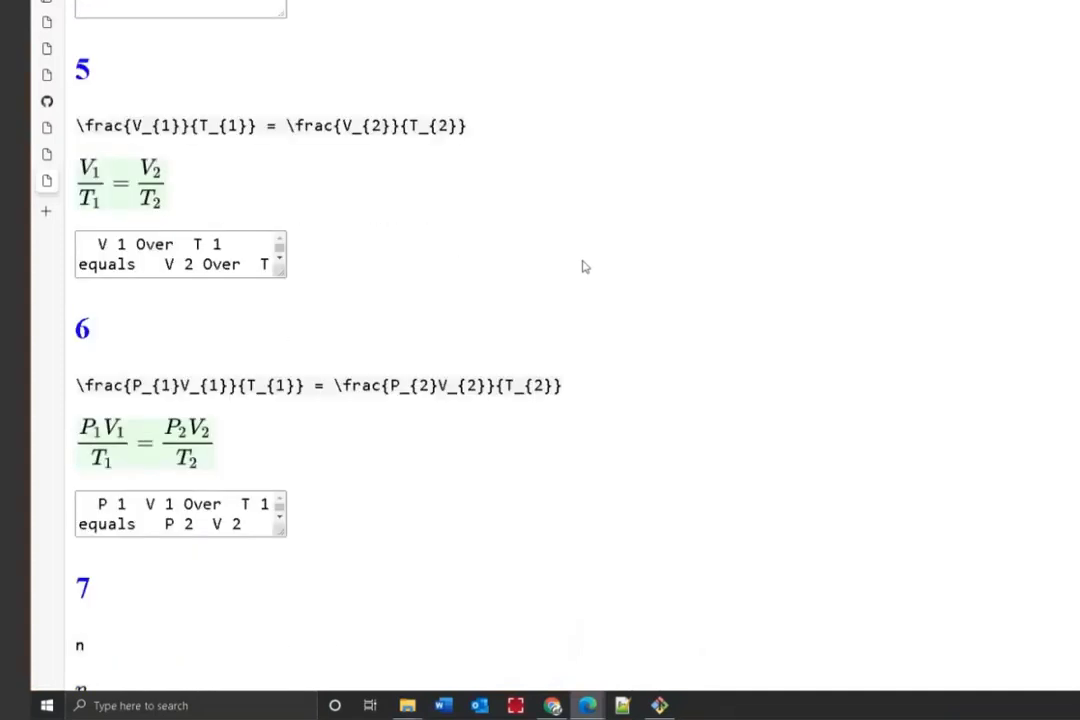
scroll(585, 267, "down", 1)
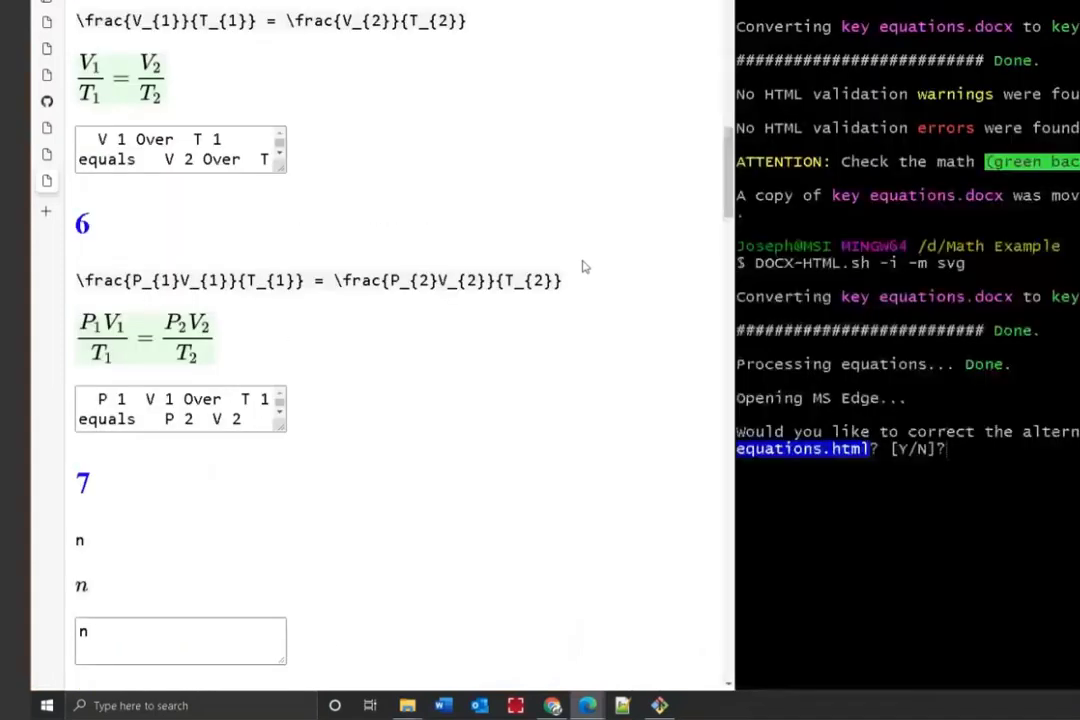
scroll(397, 388, "down", 8)
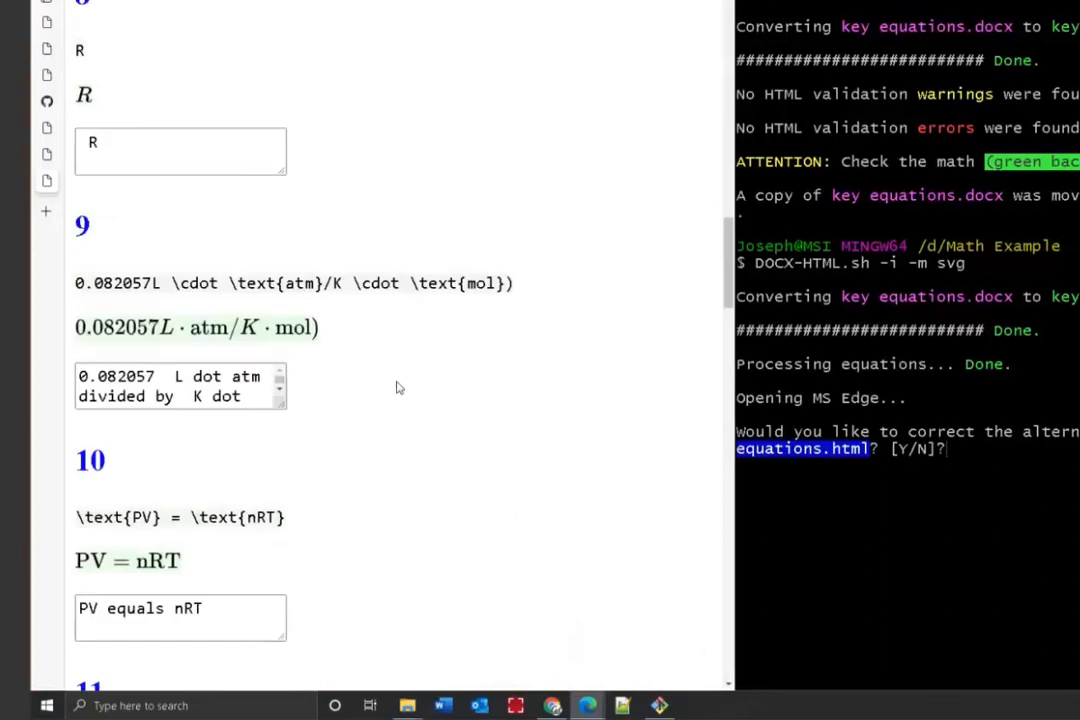
scroll(398, 388, "up", 2)
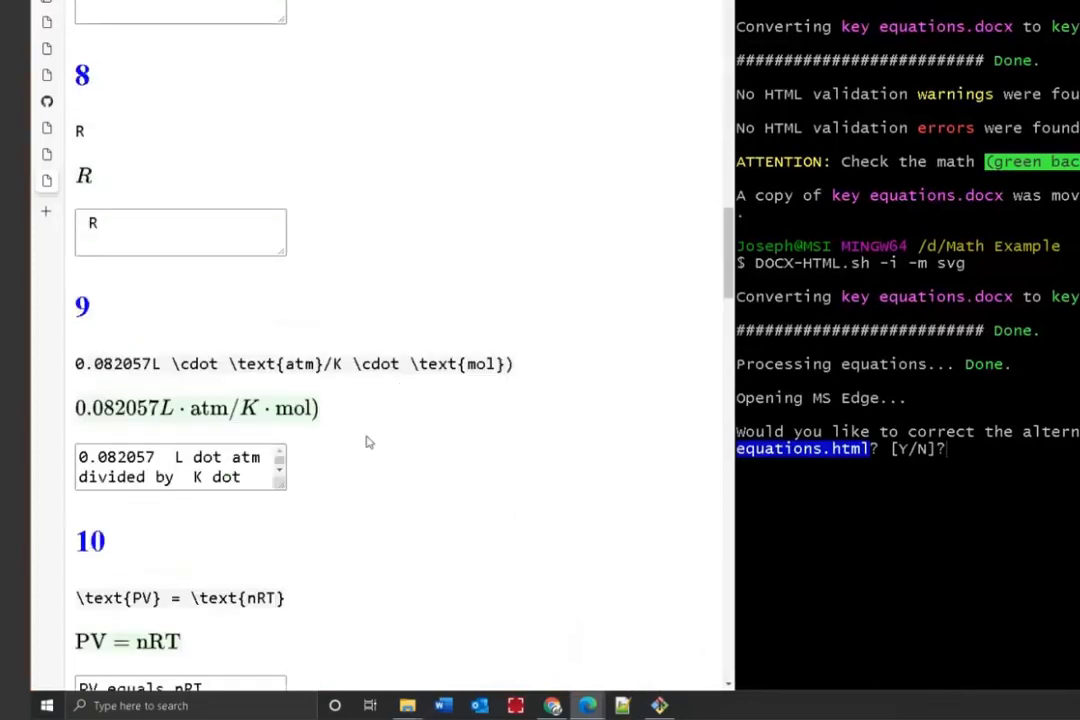
scroll(362, 455, "down", 1)
scroll(358, 467, "down", 2)
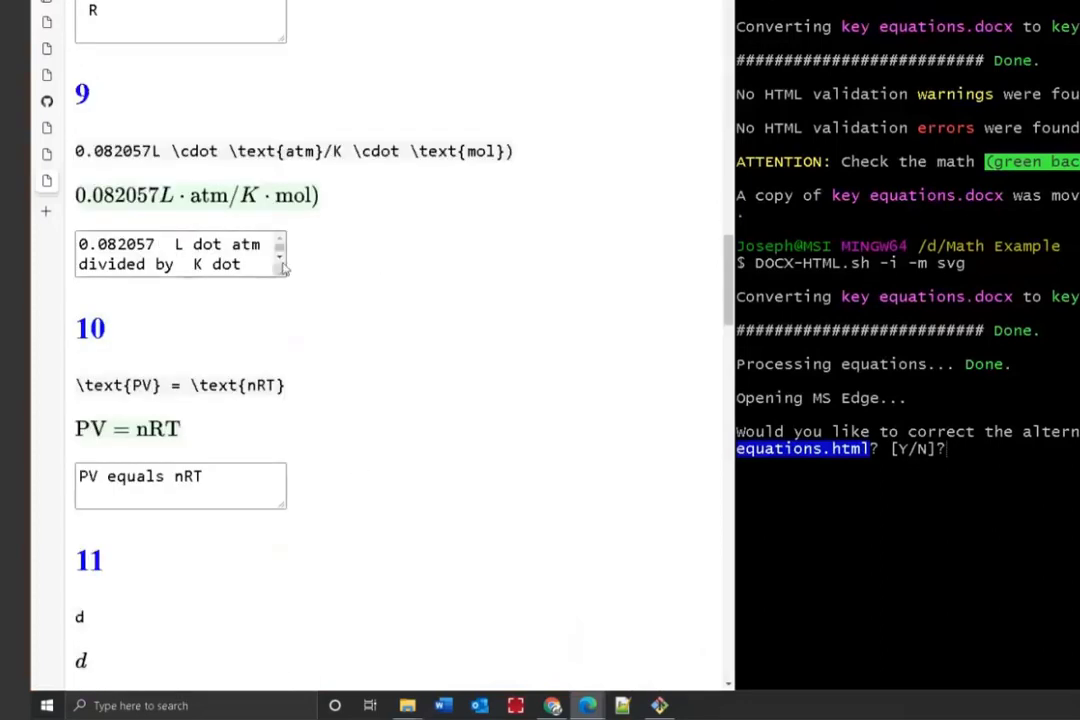
left_click_drag(283, 277, 410, 346)
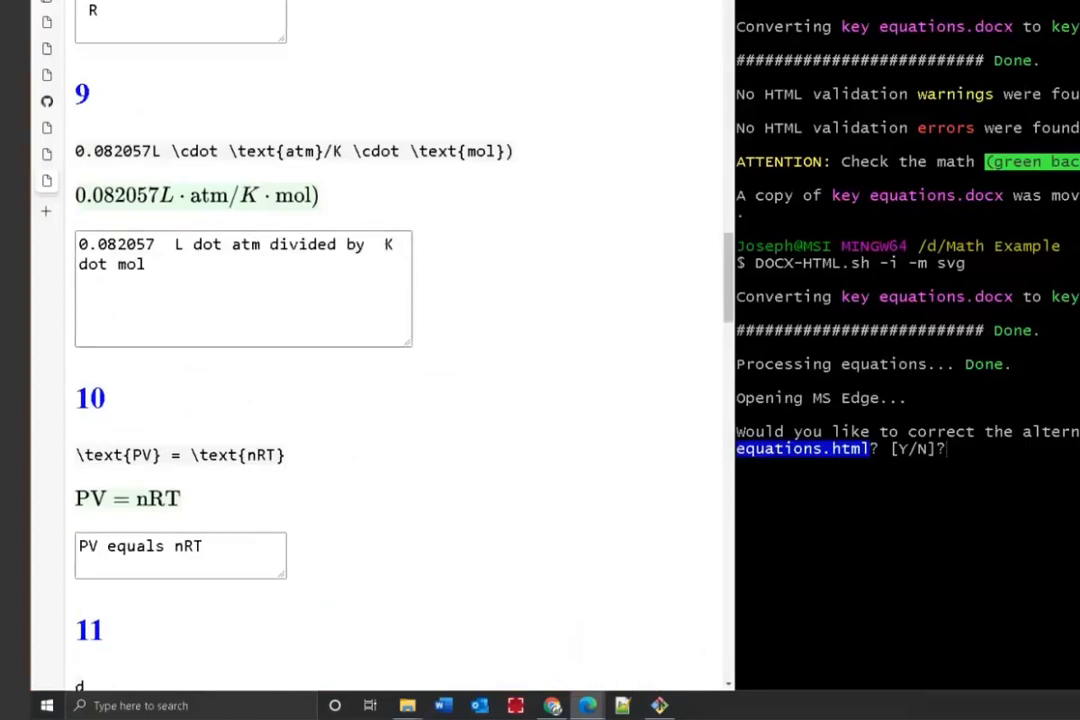
left_click(174, 261)
Answer y in Git Bash to correct the alternative text and choose equation 9.
left_click(1001, 440)
type("y")
key("Return")
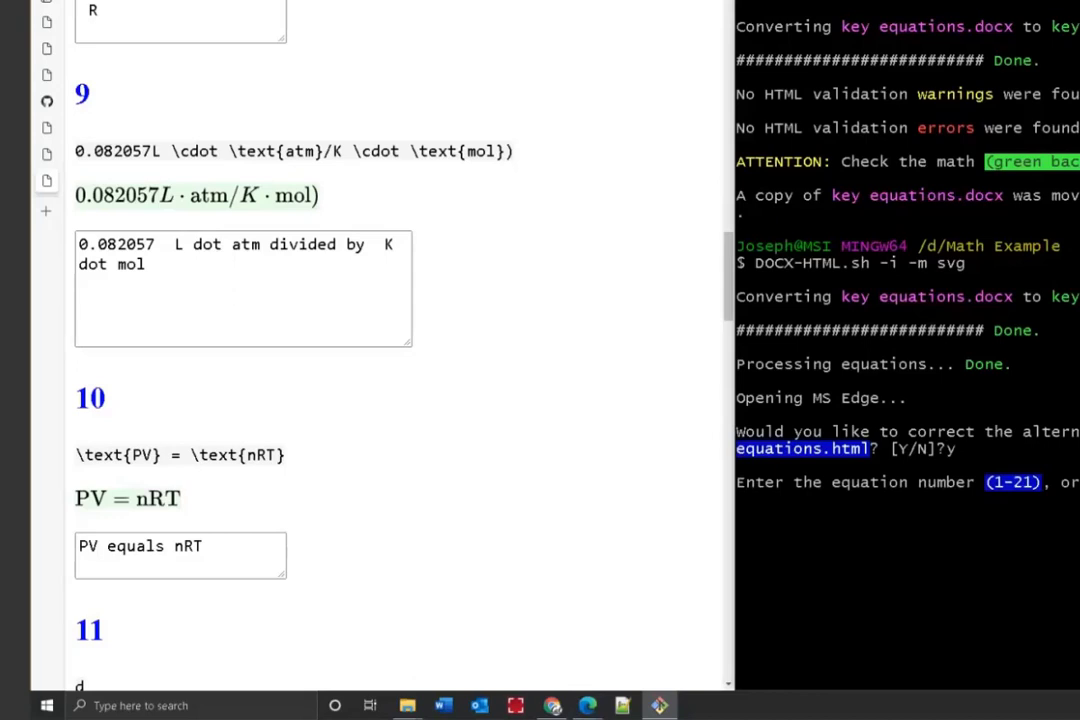
key("Return")
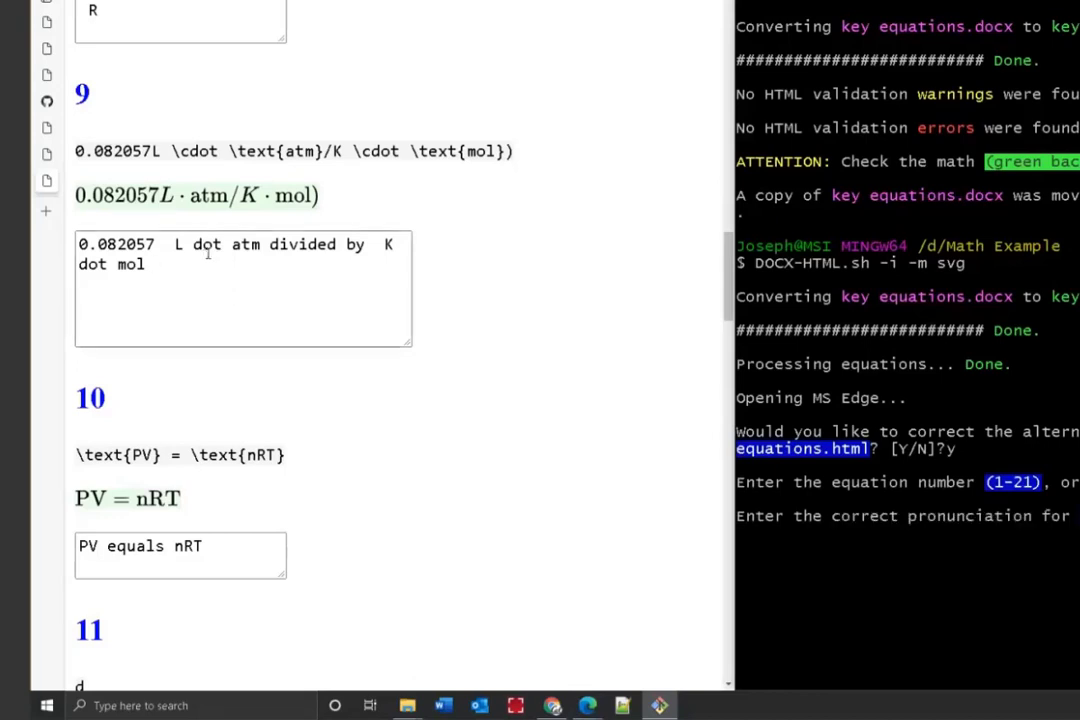
Replace both occurrences of "dot" in equation 9's alternative text on the review page with "multiplied by".
double_click(207, 246)
type("multipli")
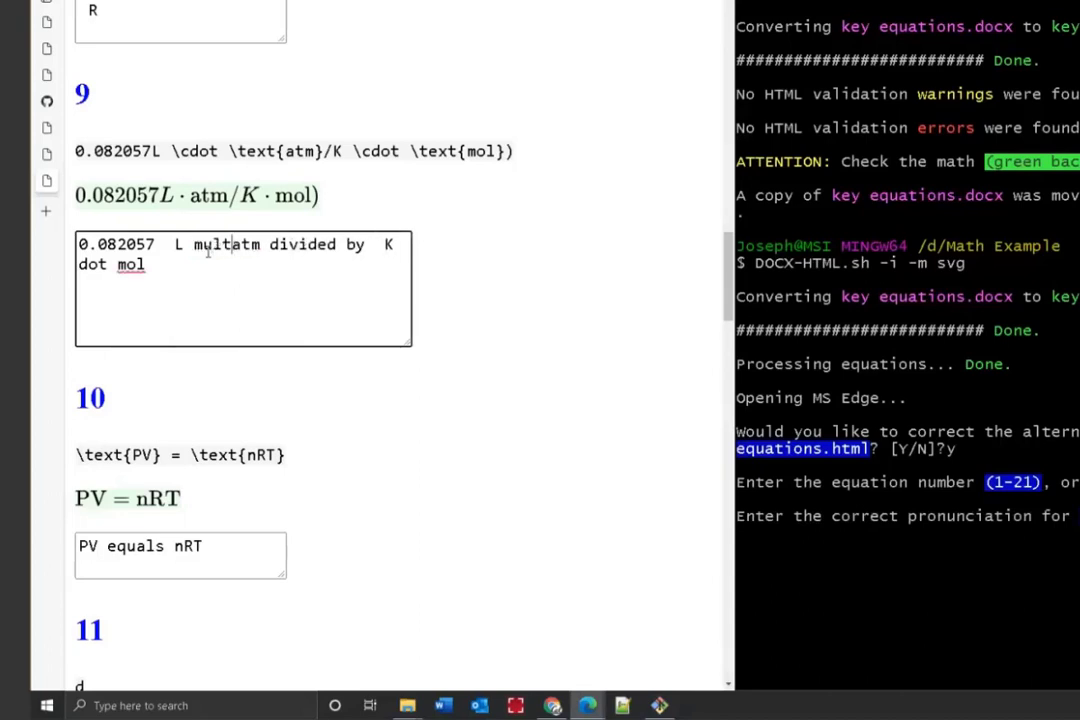
type("ed by")
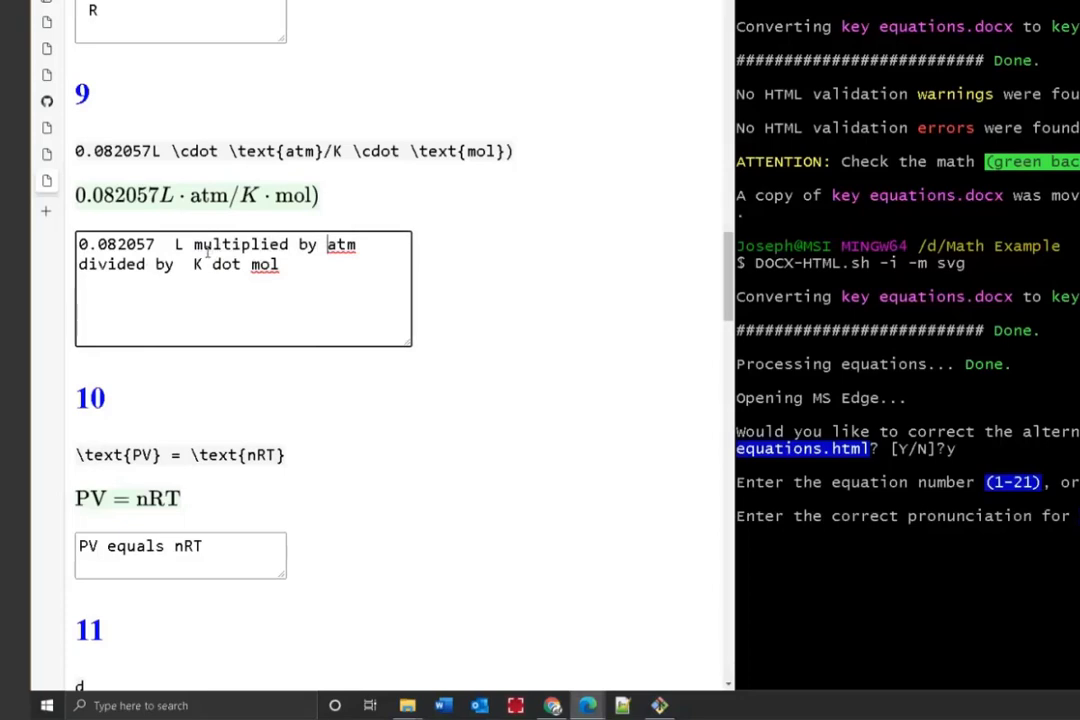
double_click(226, 264)
type("multiplied by")
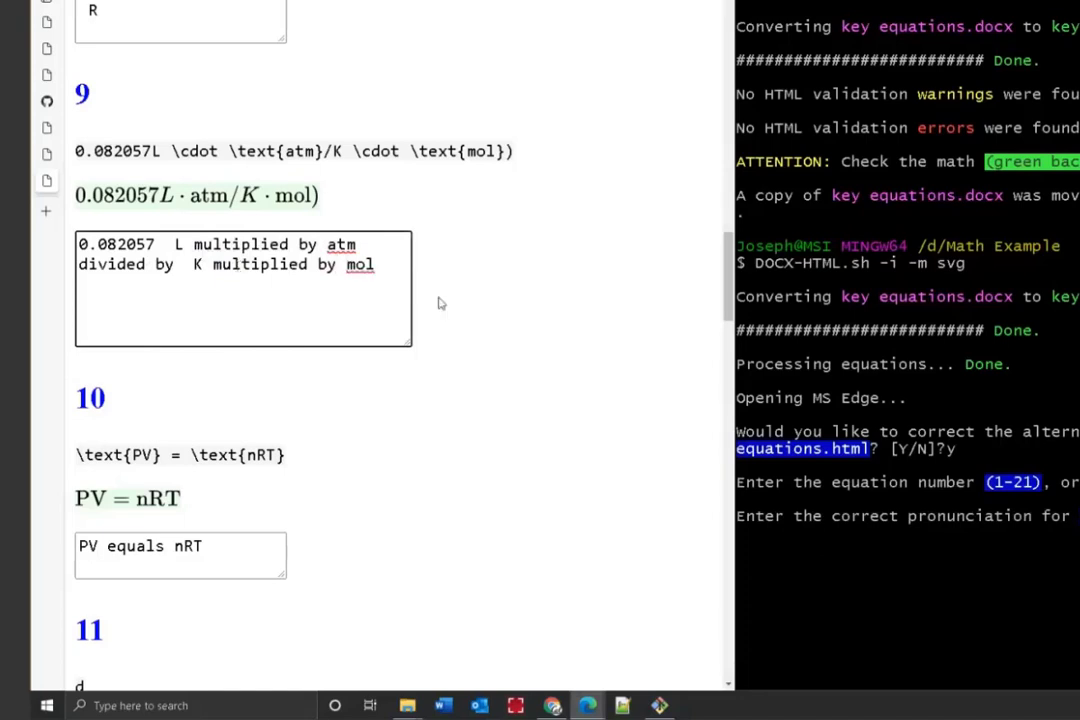
Copy the edited equation 9 text and submit it in Git Bash as the correct pronunciation.
key("ctrl+a")
key("ctrl+c")
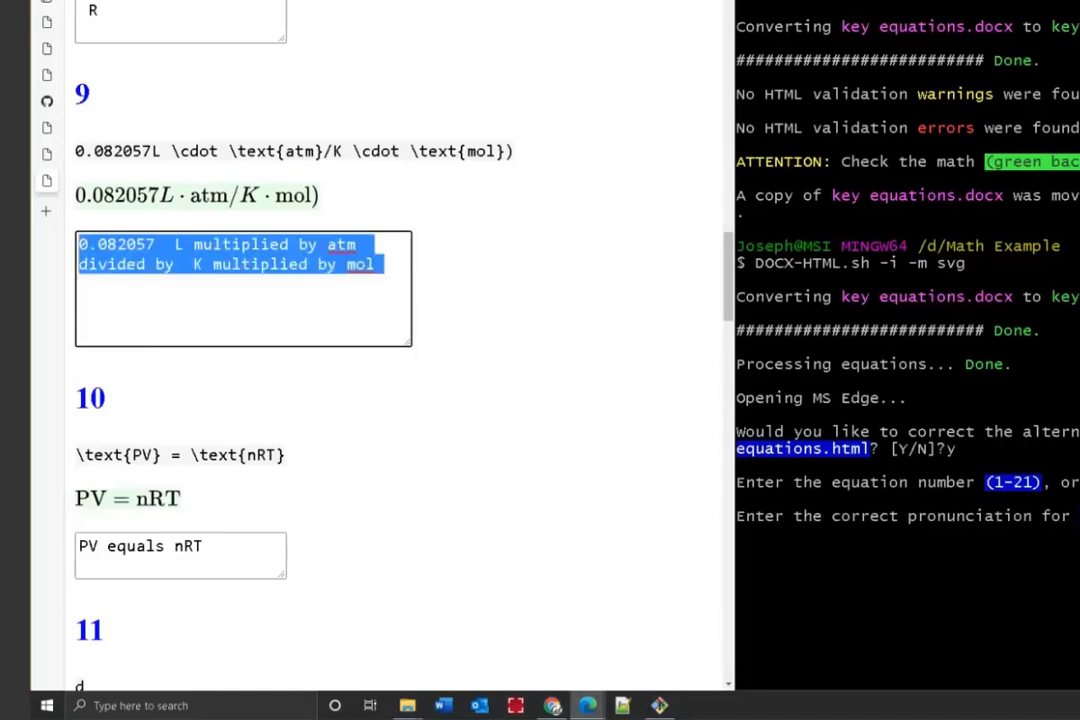
key("alt+Tab")
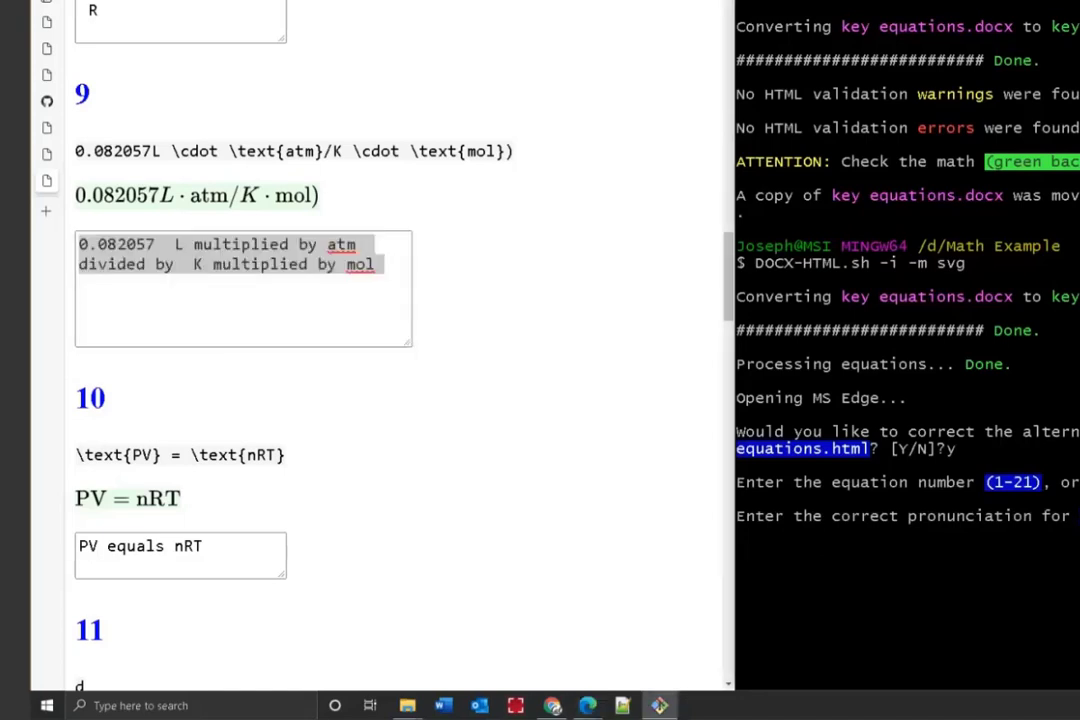
key("shift+Insert")
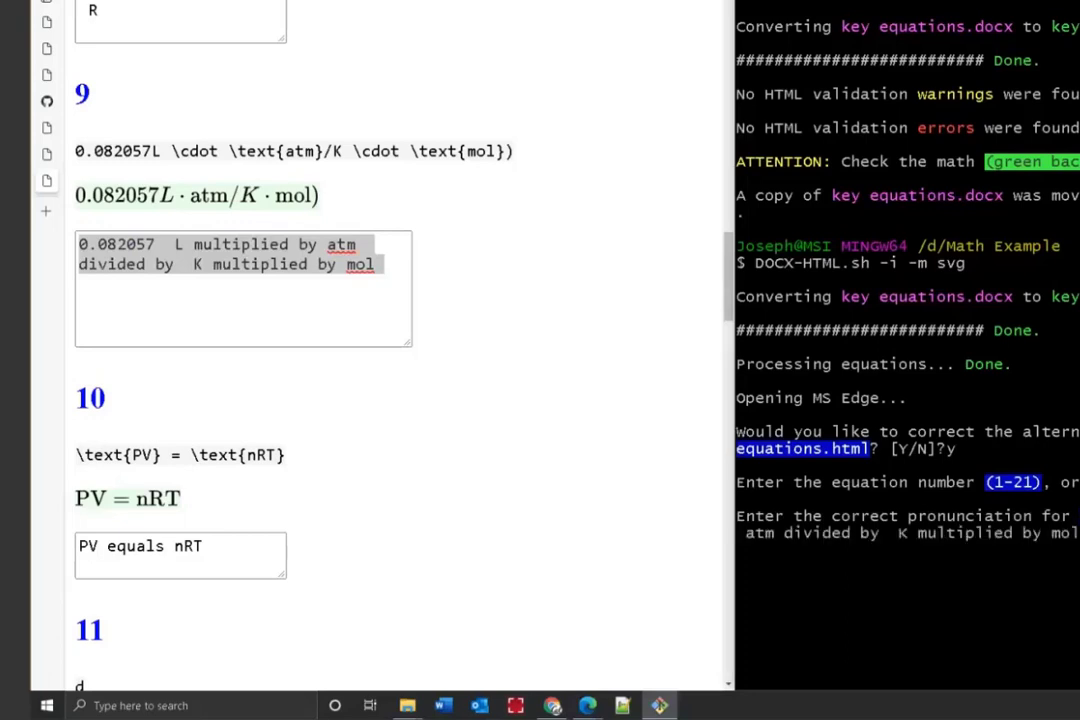
key("Return")
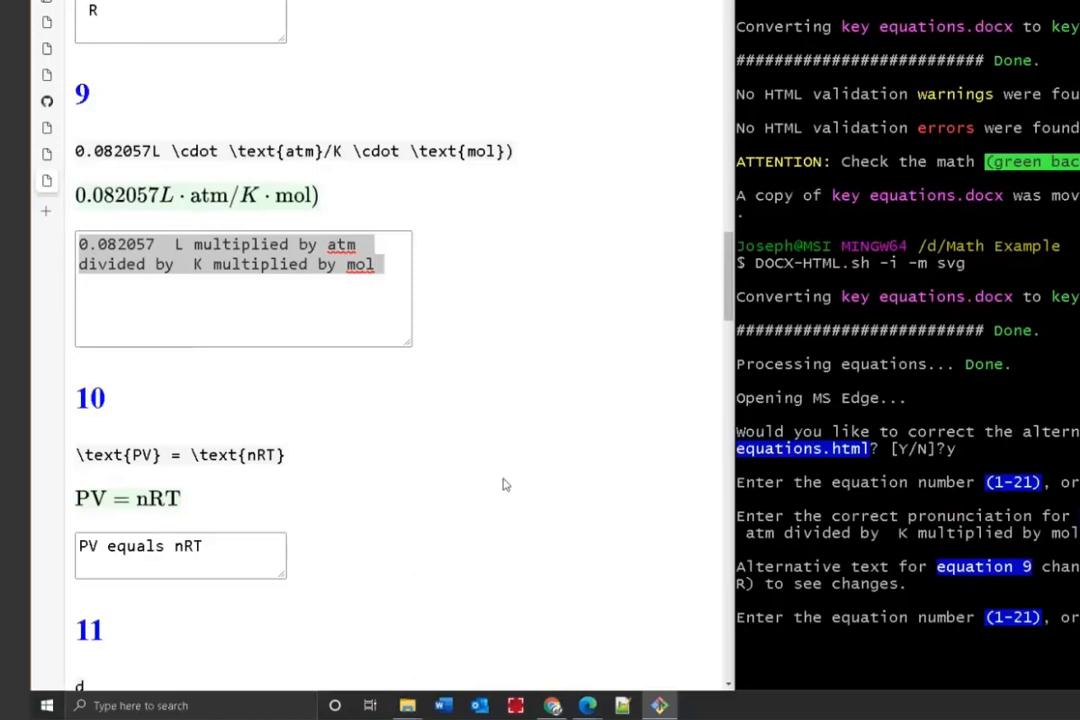
Leave the equation-number prompt in Git Bash and answer y to perform find and replace on the equations' alternative text.
scroll(487, 470, "down", 5)
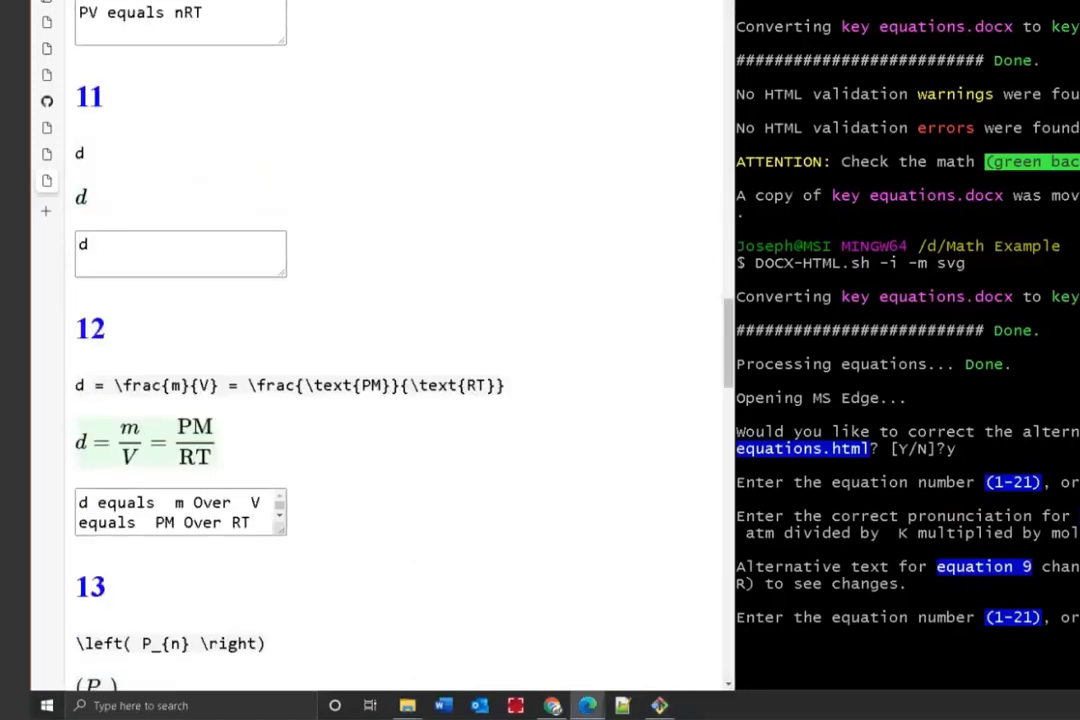
key("alt+Tab")
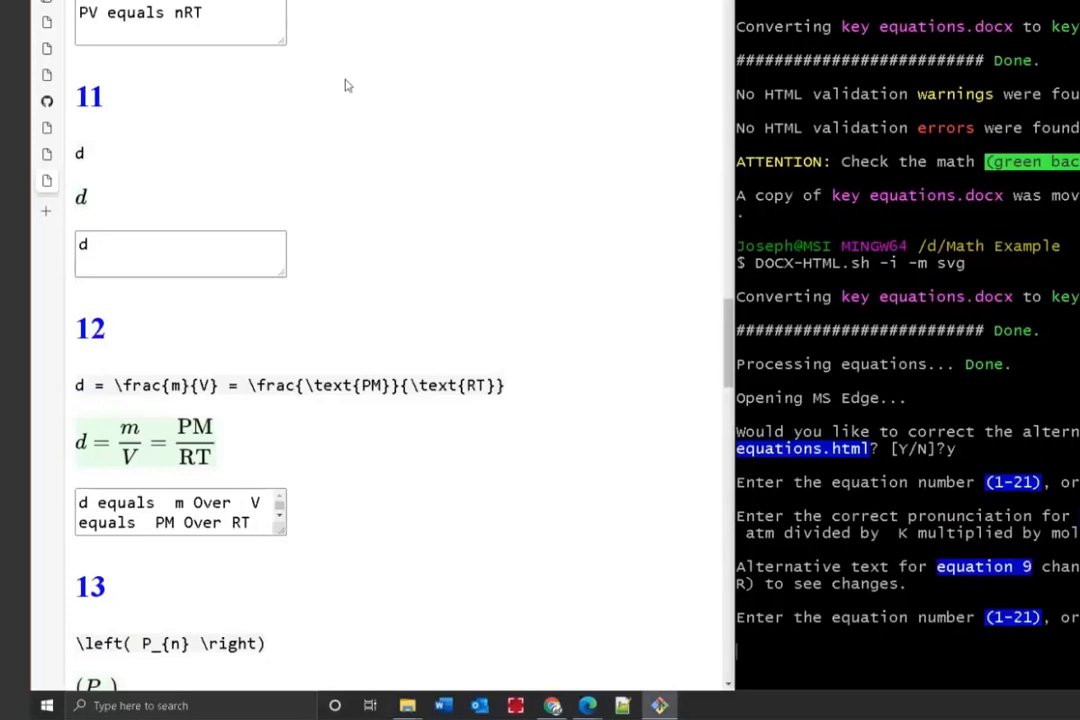
key("Return")
left_click(493, 213)
scroll(493, 213, "down", 8)
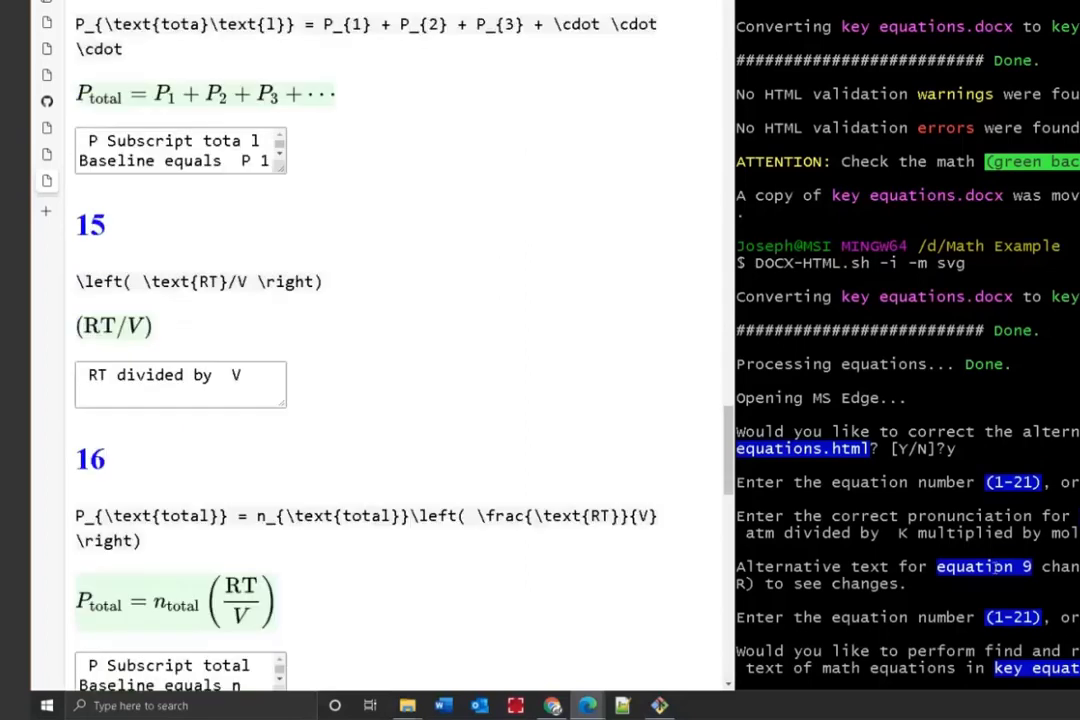
key("alt+Tab")
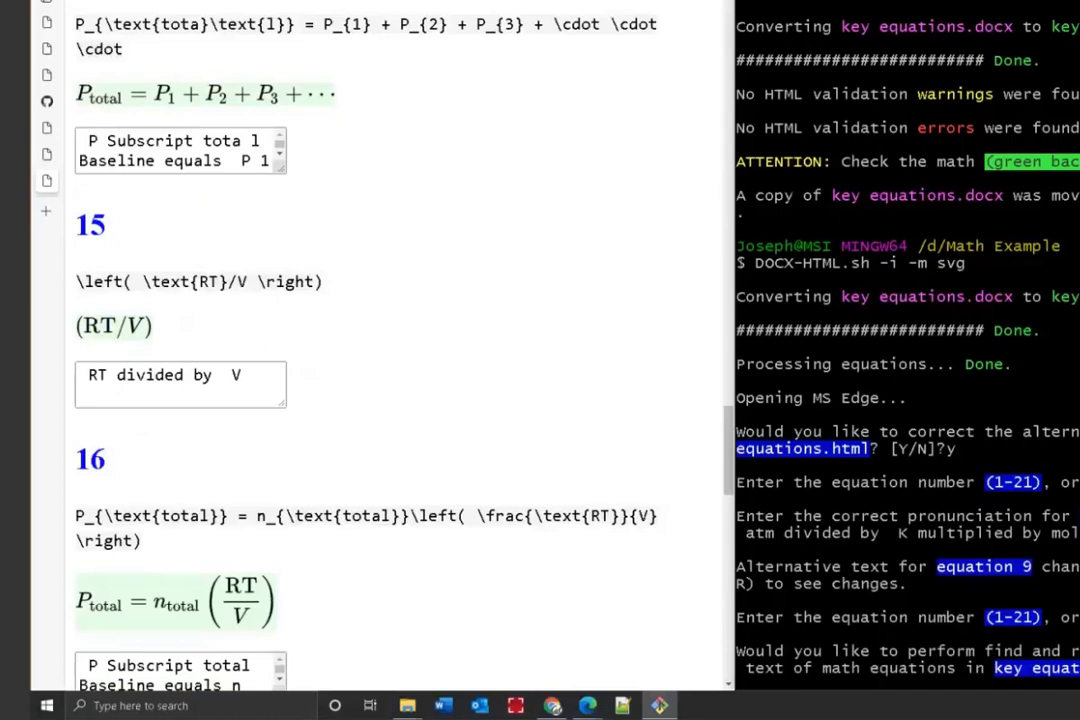
type("y")
key("Return")
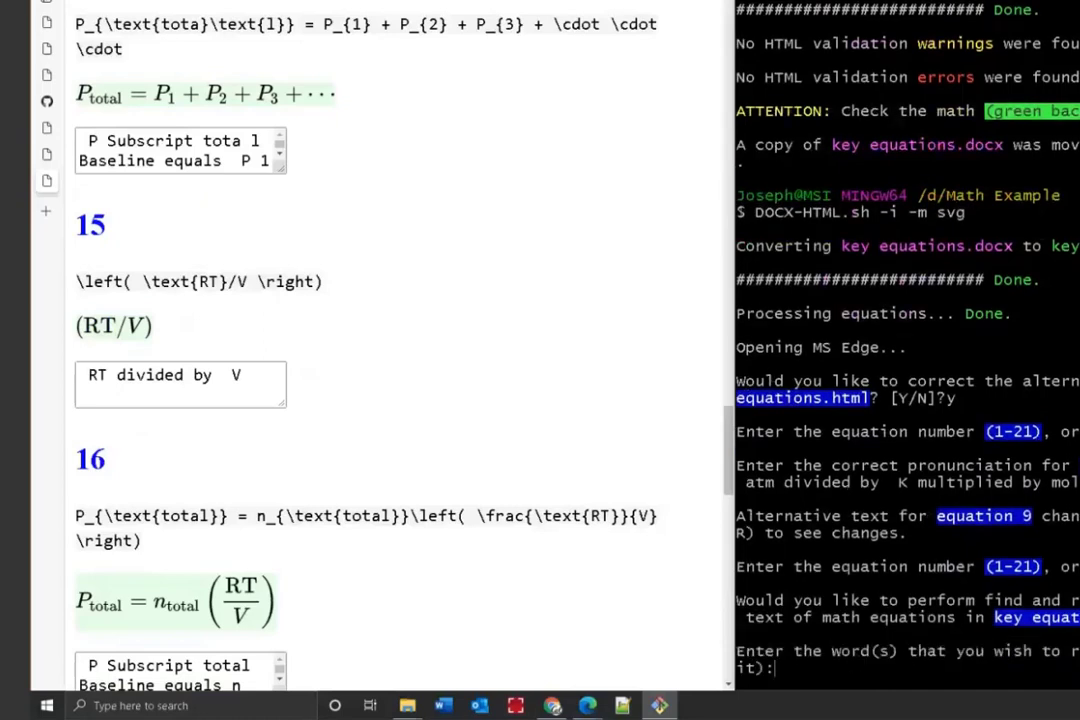
Replace the word StartRoot with "the square root" in the alternative text of the equations.
type("StartRoot")
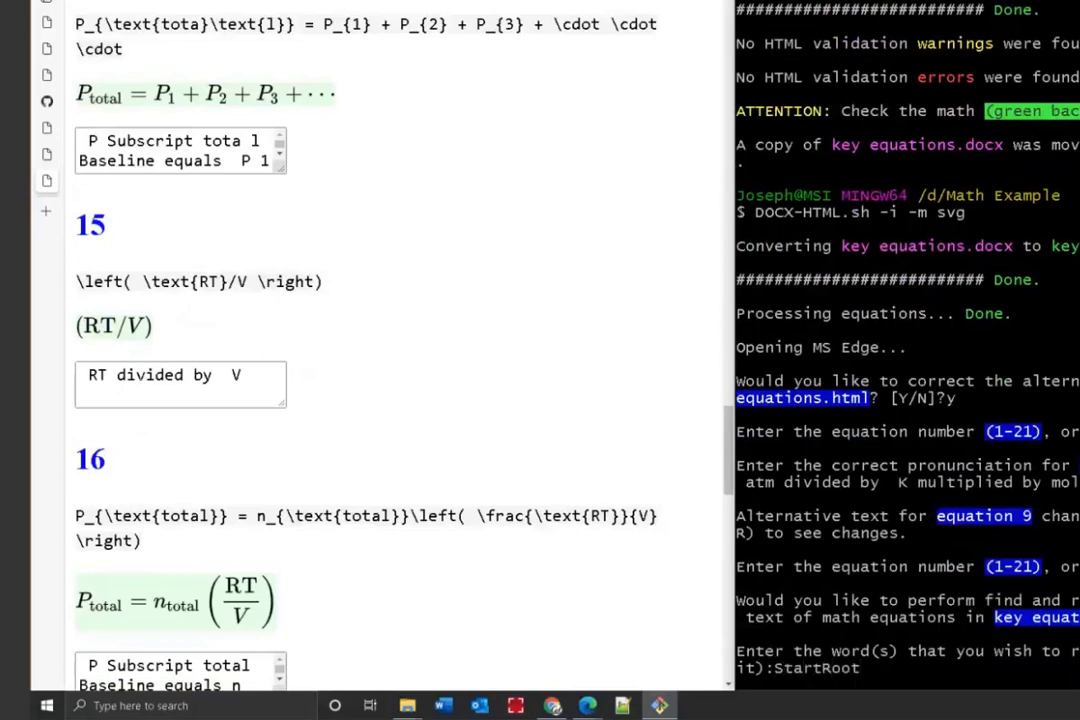
key("Return")
type("the sw")
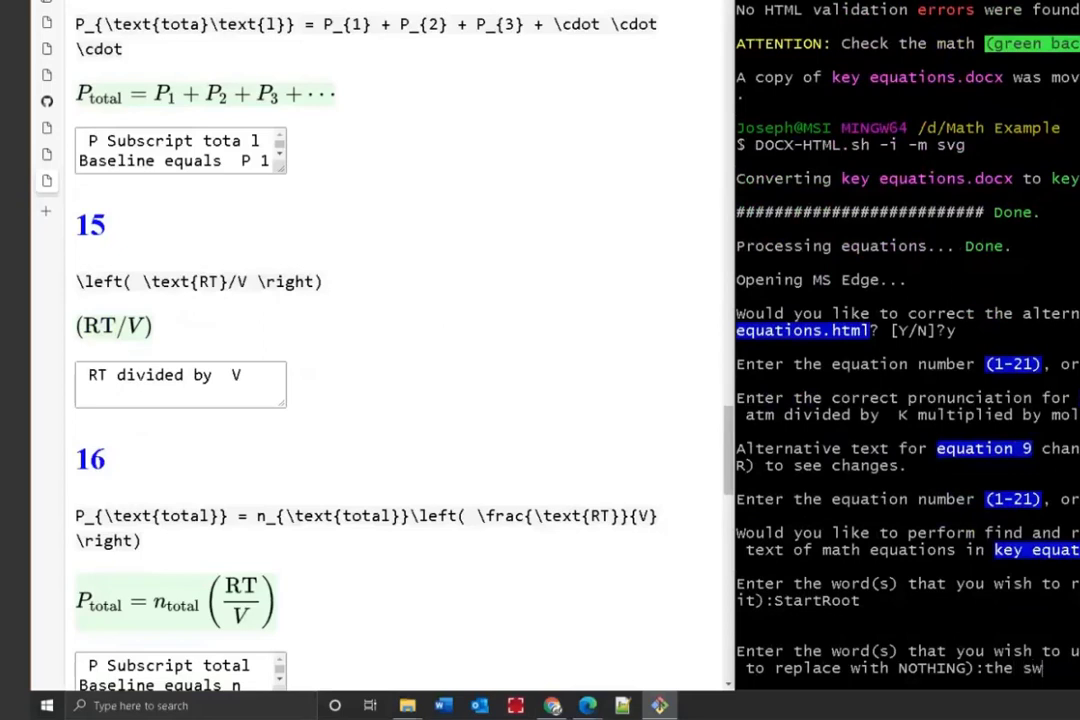
key("BackSpace")
type("quare")
key("Return")
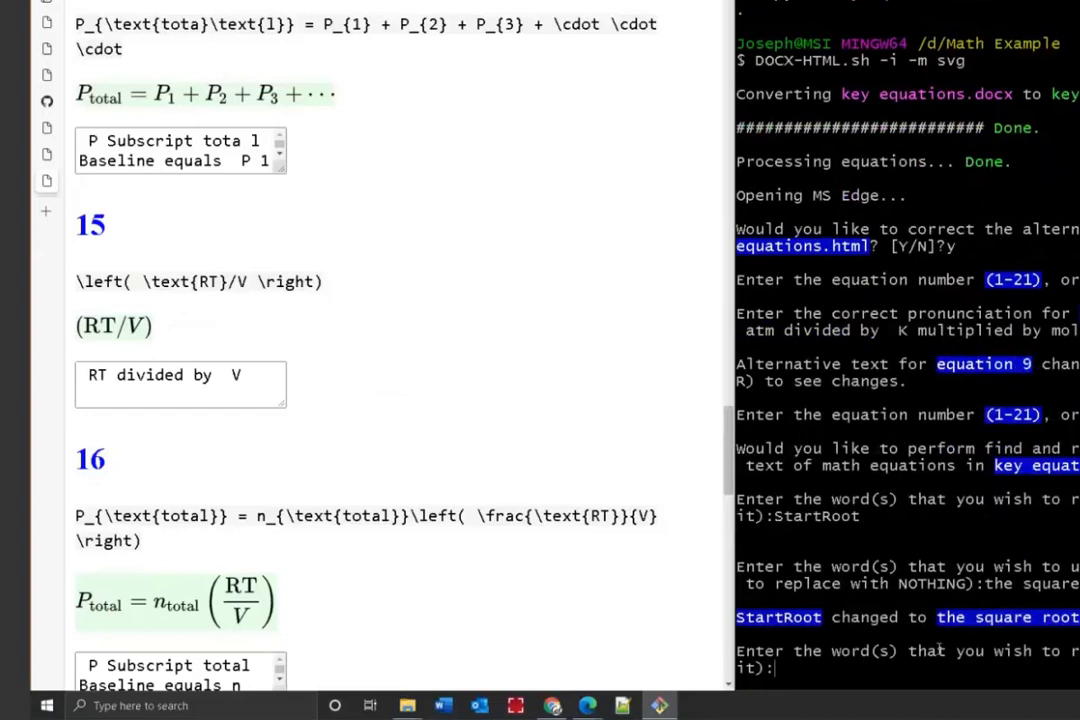
Remove the word EndRoot from the equations' alternative text by replacing it with nothing, and quit find and replace with q.
type("EndRoot")
key("Return")
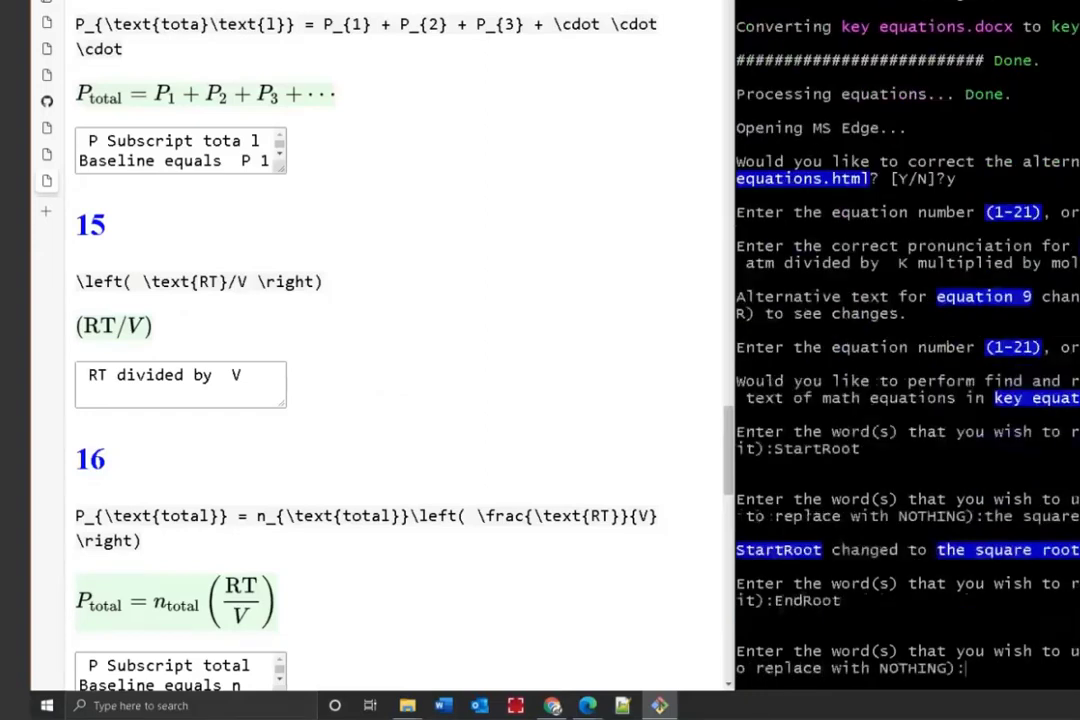
key("Return")
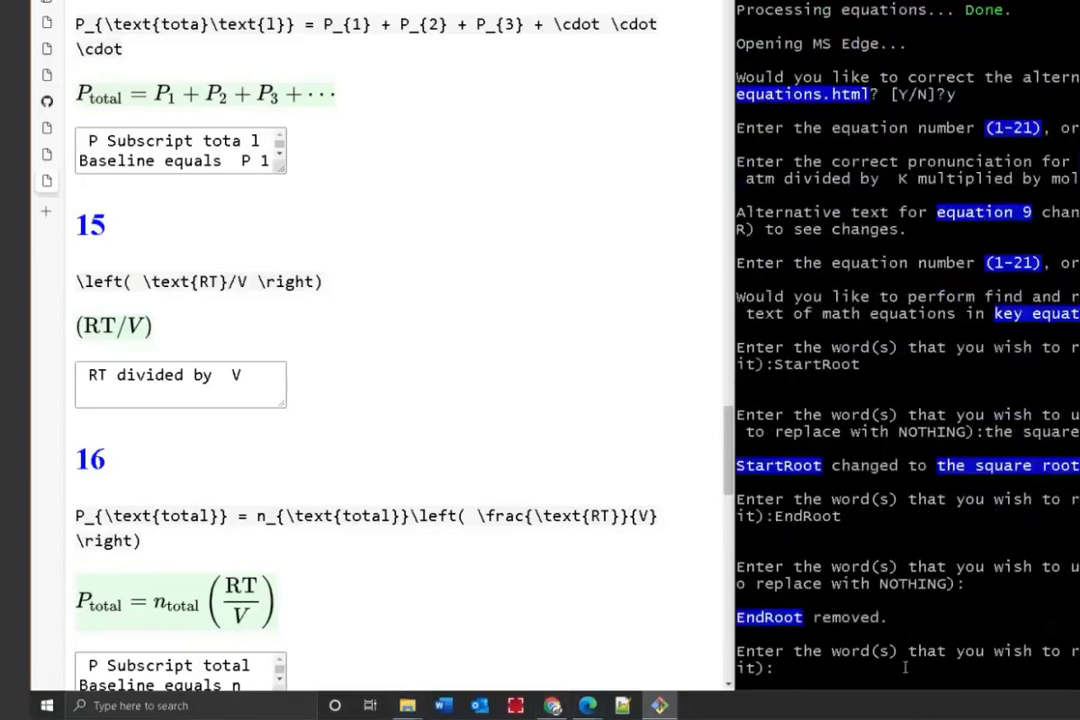
type("q")
key("Return")
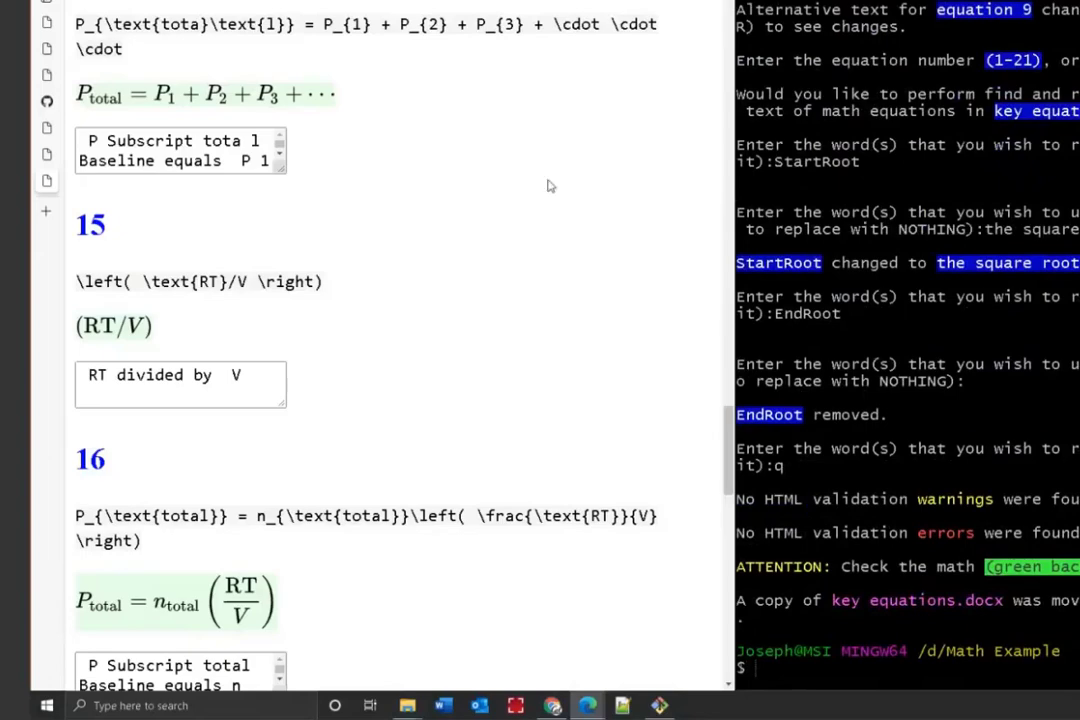
Switch to the Turning Math into HTML presentation in Edge, show it full screen, and advance to the Step 3 slide.
mouse_move(62, 84)
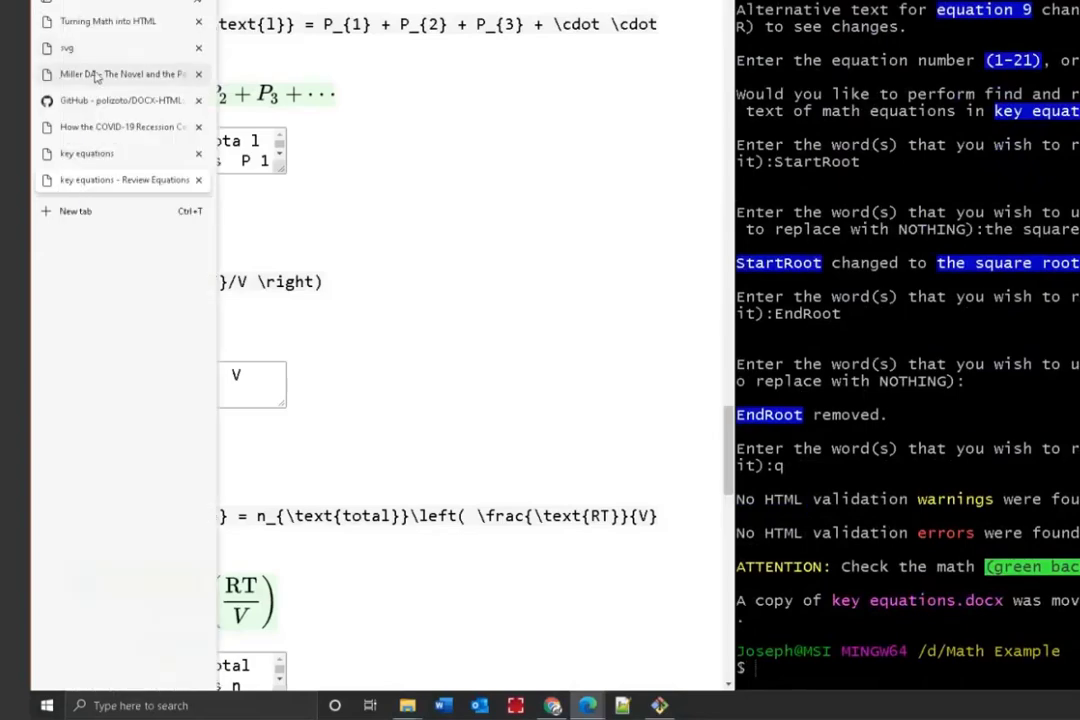
scroll(624, 533, "down", 6)
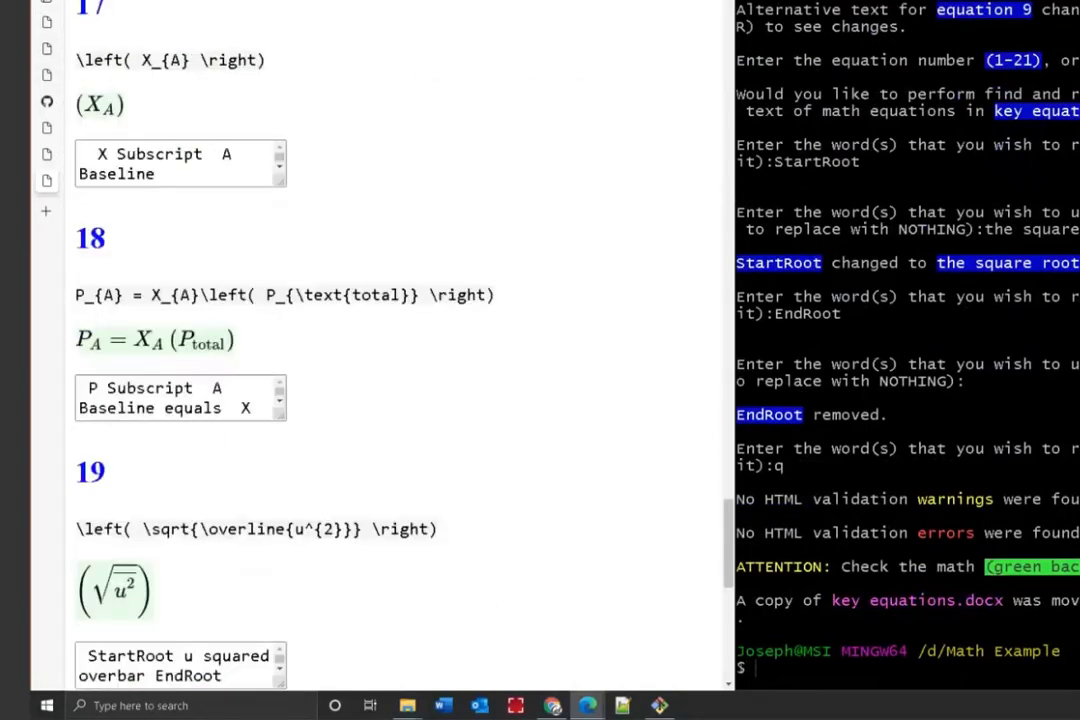
scroll(540, 340, "down", 2)
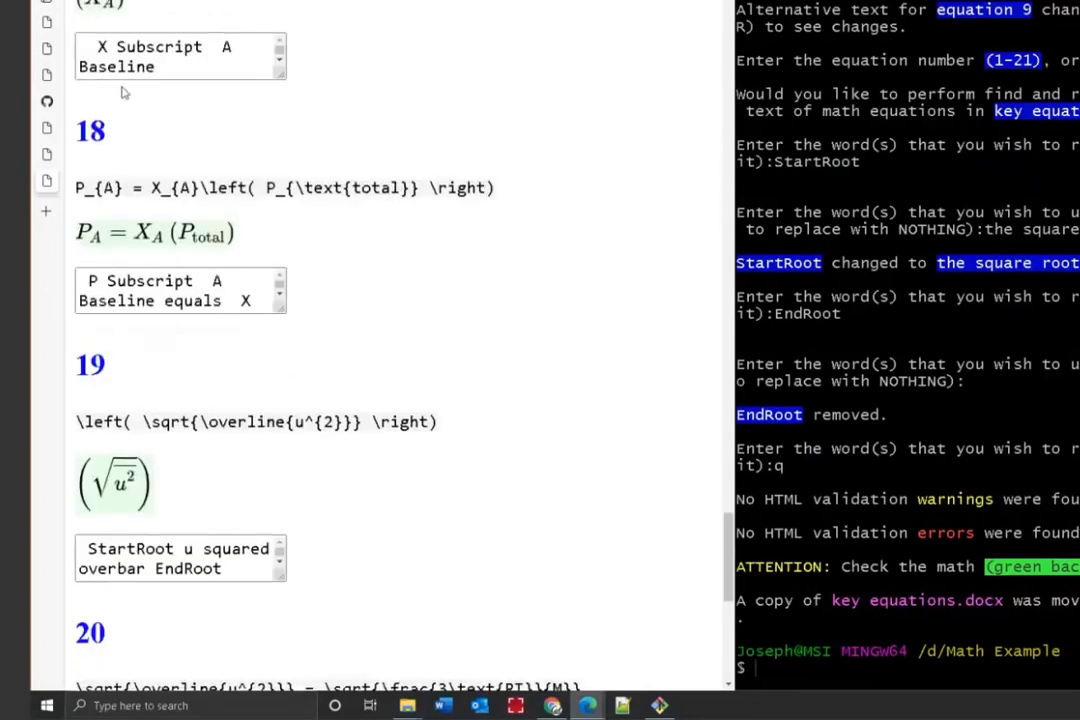
mouse_move(47, 115)
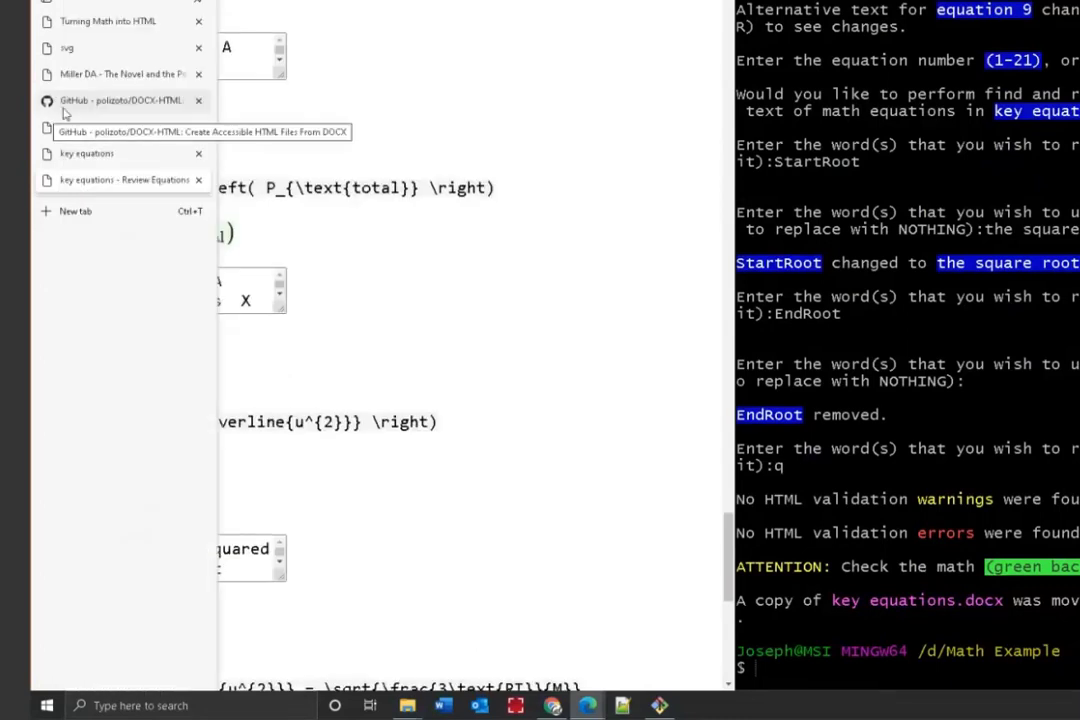
left_click(113, 22)
key("F11")
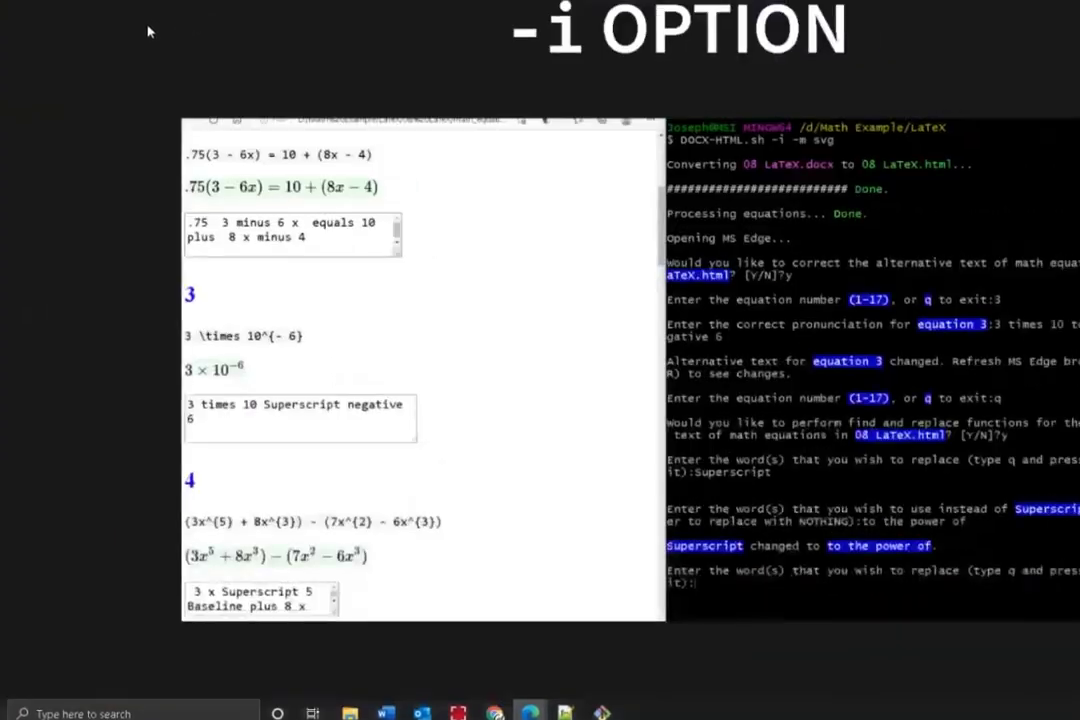
key("Right")
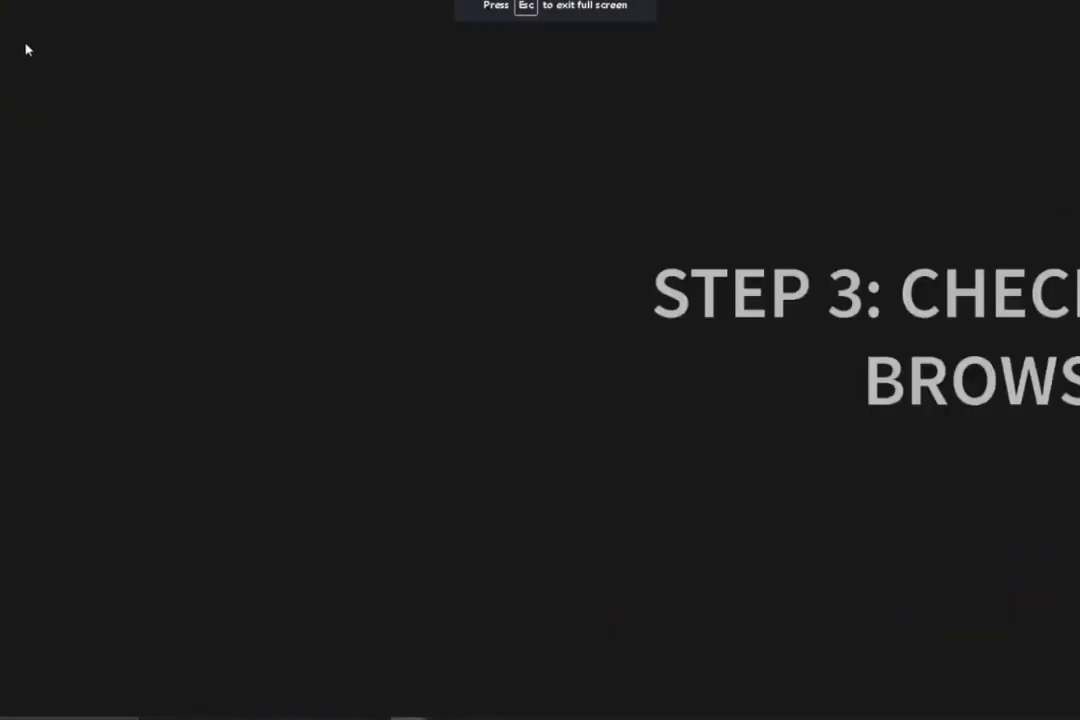